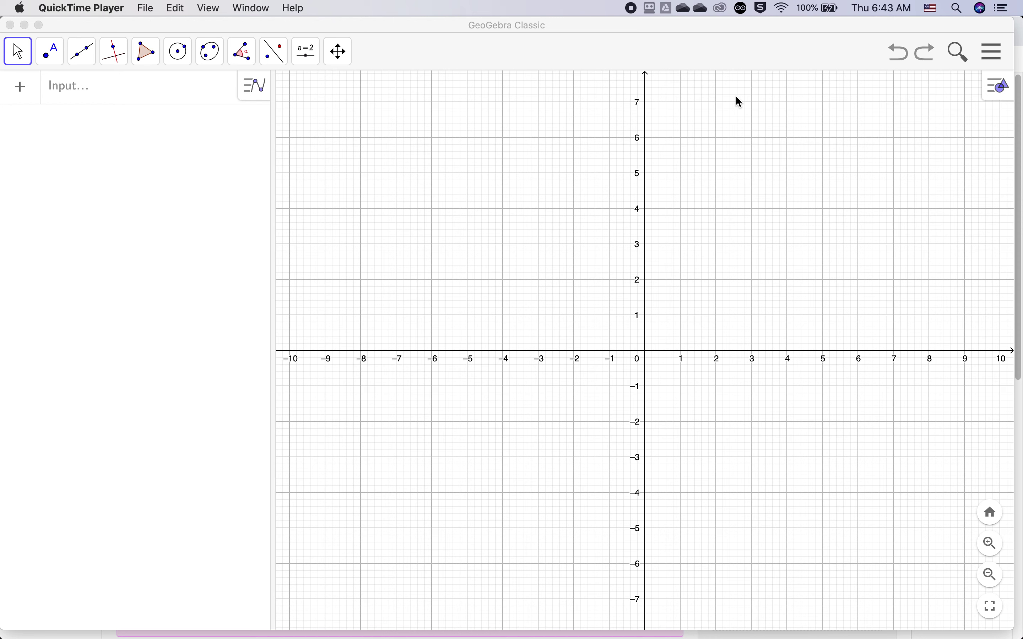
Turn off the coordinate axes and set the grid to none in the graphics style bar
left_click(992, 91)
left_click(993, 89)
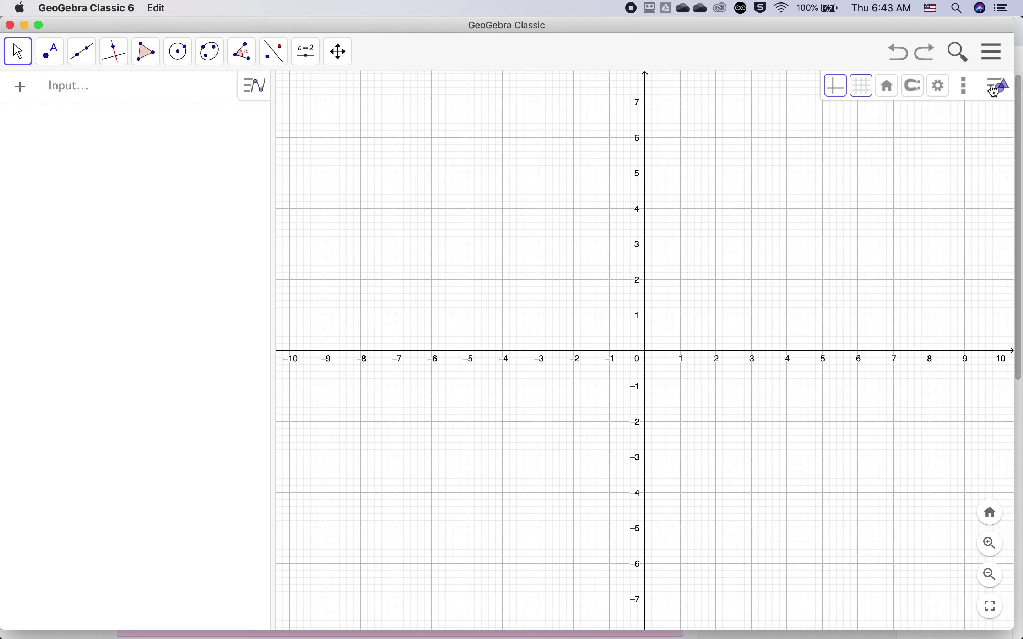
left_click(847, 96)
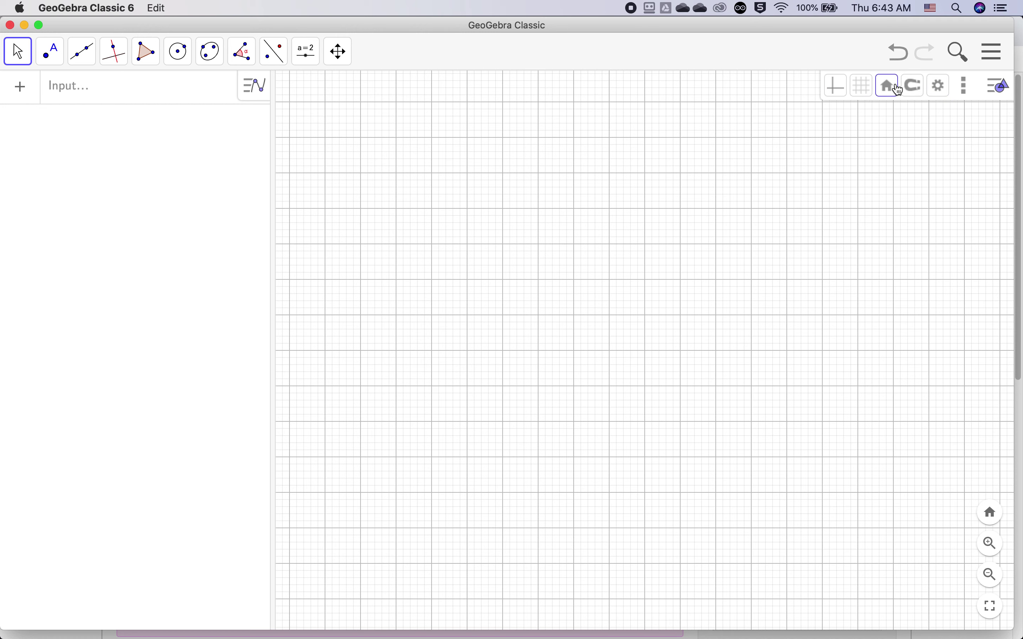
left_click(998, 87)
left_click(998, 87)
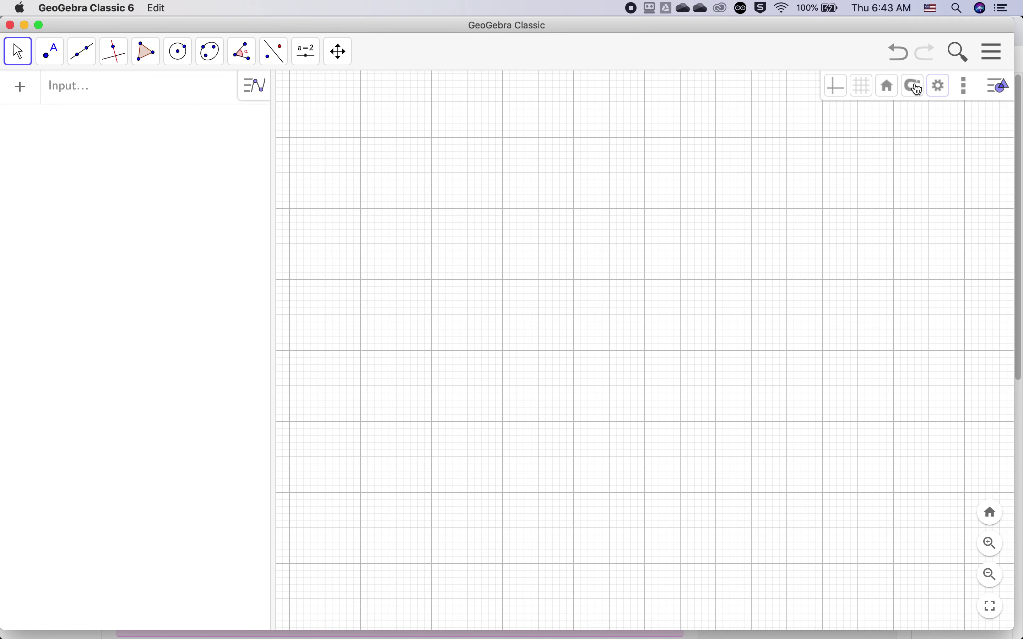
left_click(863, 86)
left_click(867, 114)
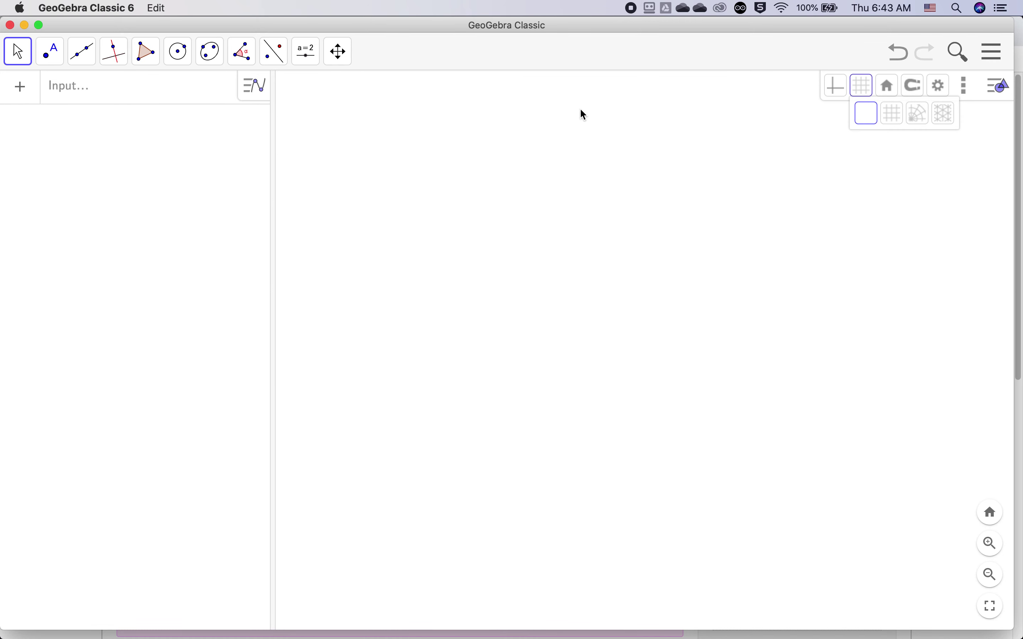
Draw circle c centred at new point A through new point B: (x + 6.13)² + (y - 1.54)² = 3.76
left_click(178, 59)
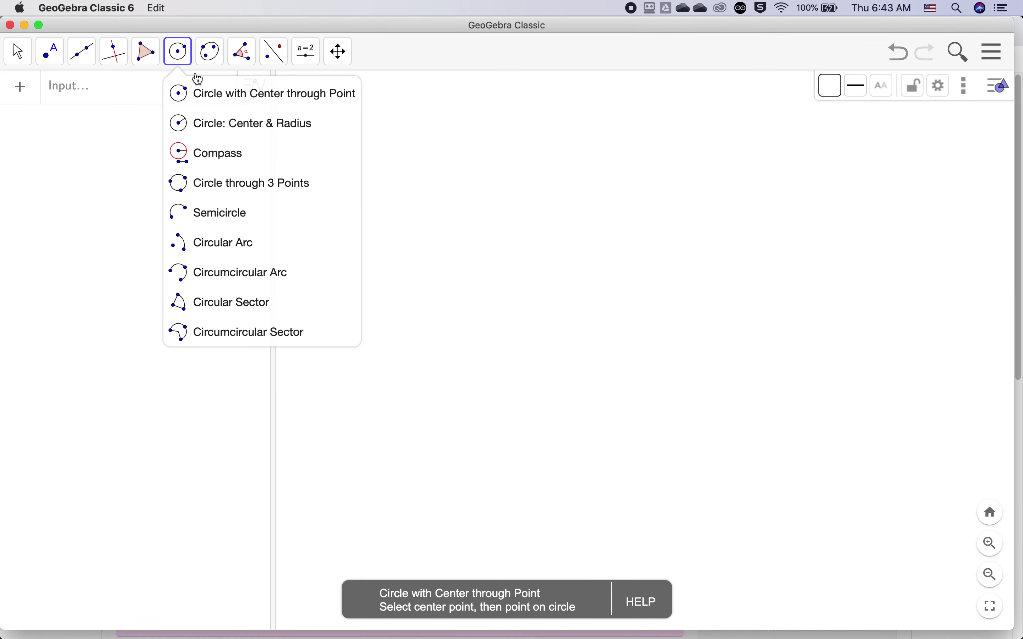
left_click(213, 98)
left_click(182, 51)
left_click(210, 52)
mouse_move(189, 64)
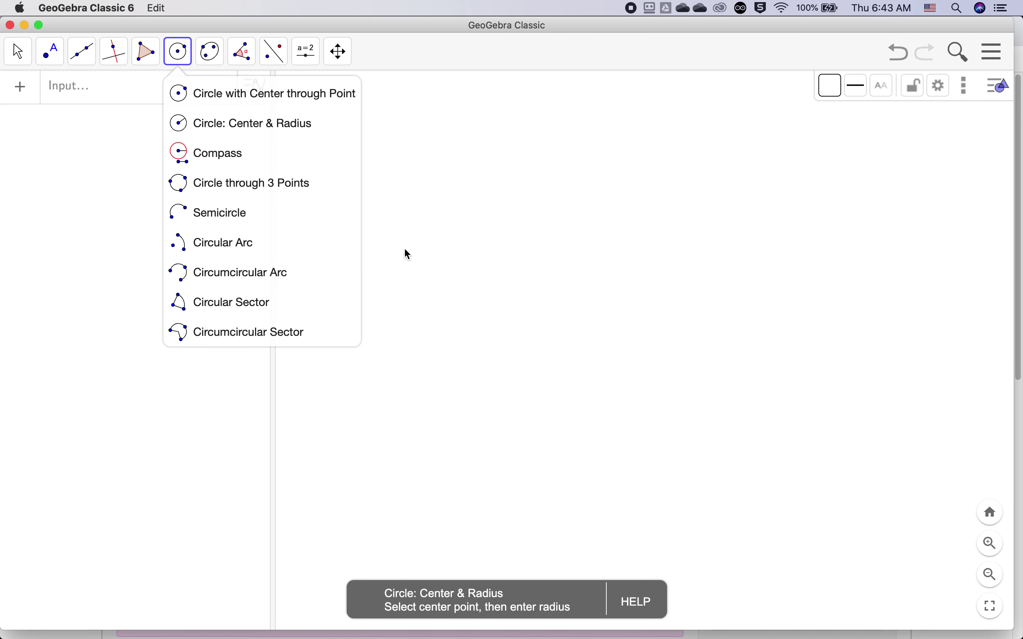
left_click(427, 296)
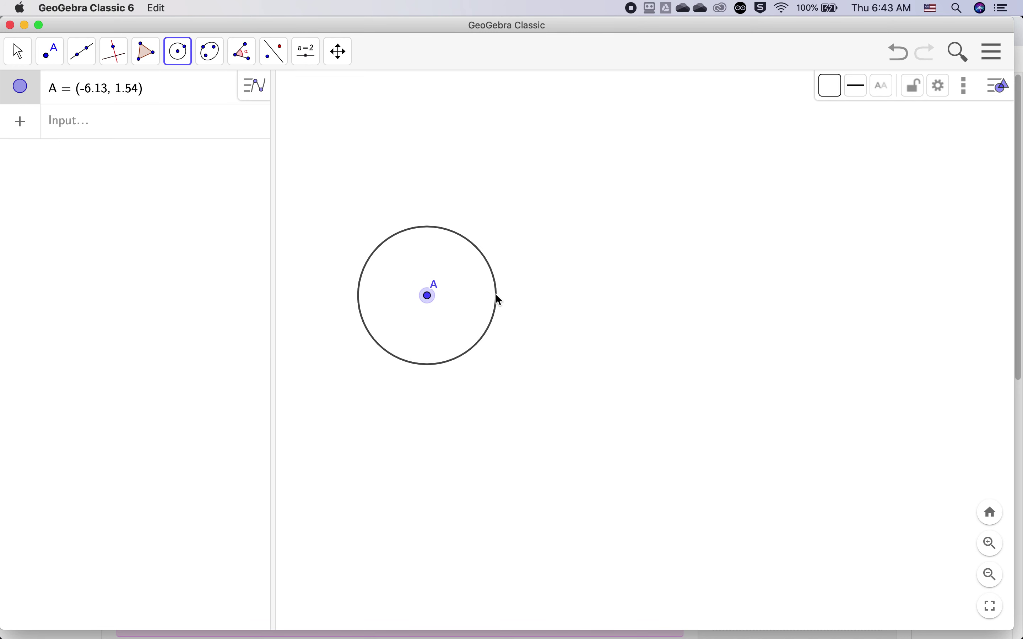
left_click(497, 296)
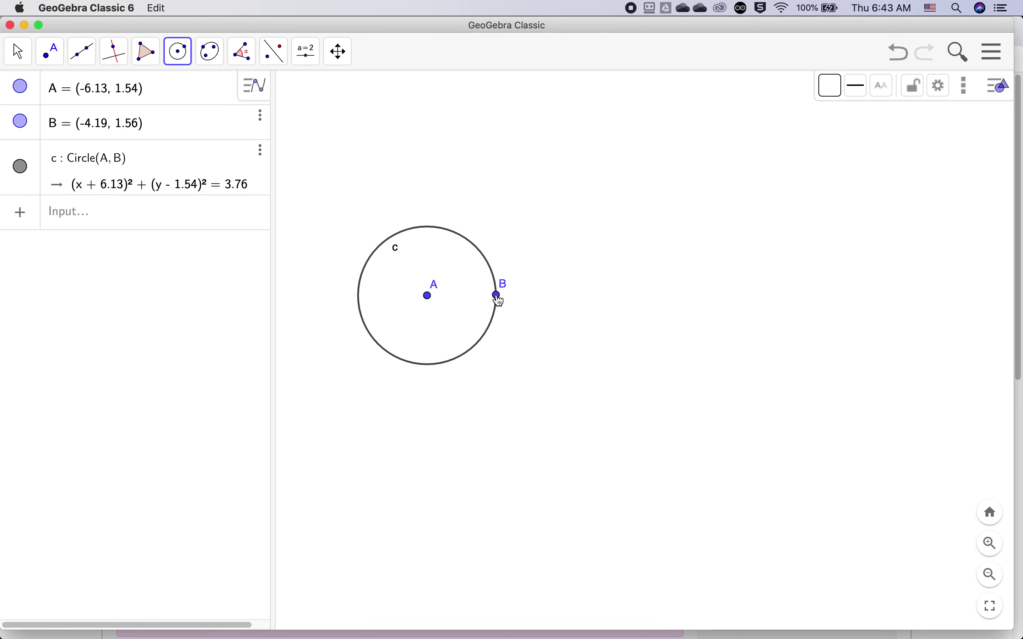
left_click(20, 61)
Drag A and B to enlarge circle c, then drag it upward so A sits at (-6.59, 3.6)
left_click(19, 58)
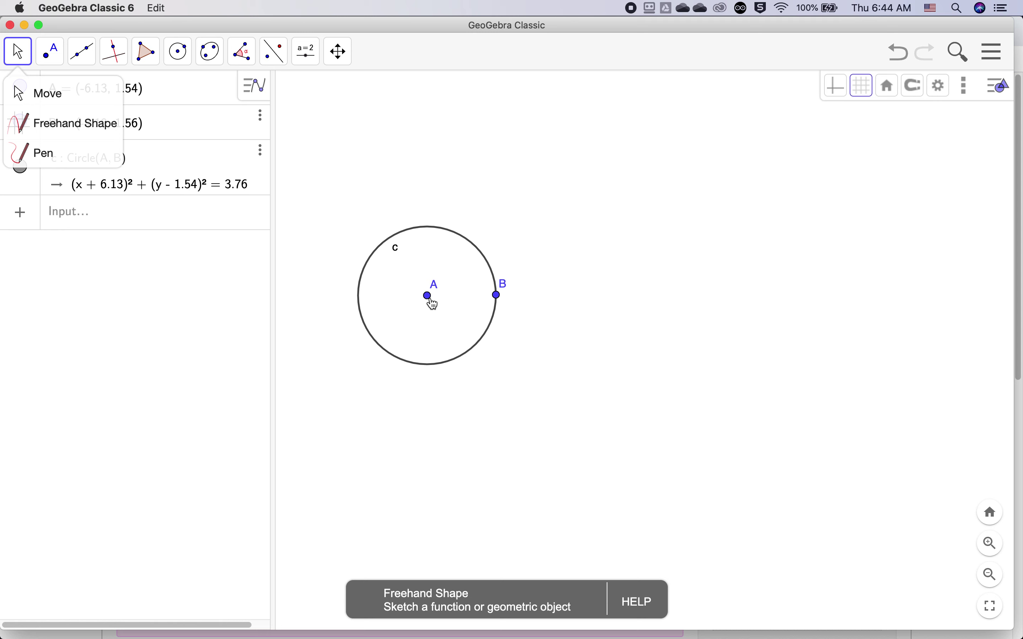
mouse_move(430, 302)
left_mouse_down()
mouse_move(431, 340)
mouse_move(404, 283)
mouse_move(442, 290)
mouse_move(363, 310)
mouse_move(390, 304)
mouse_move(366, 300)
mouse_move(427, 299)
mouse_move(401, 298)
mouse_move(415, 298)
left_mouse_up()
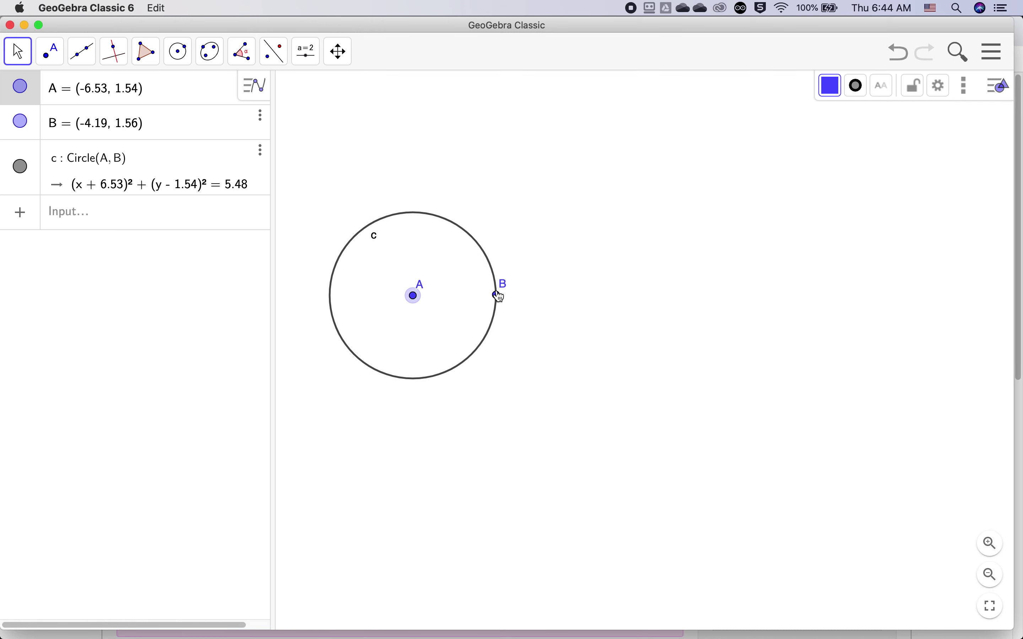
mouse_move(500, 299)
left_mouse_down()
mouse_move(496, 256)
mouse_move(503, 300)
left_mouse_up()
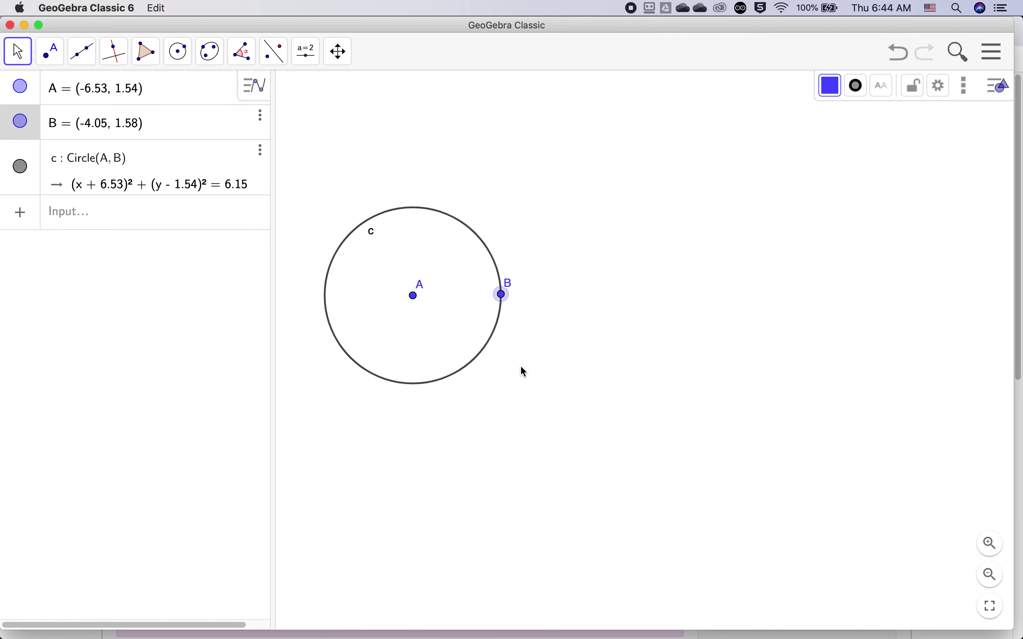
left_click(471, 232)
left_click_drag(471, 232, 470, 157)
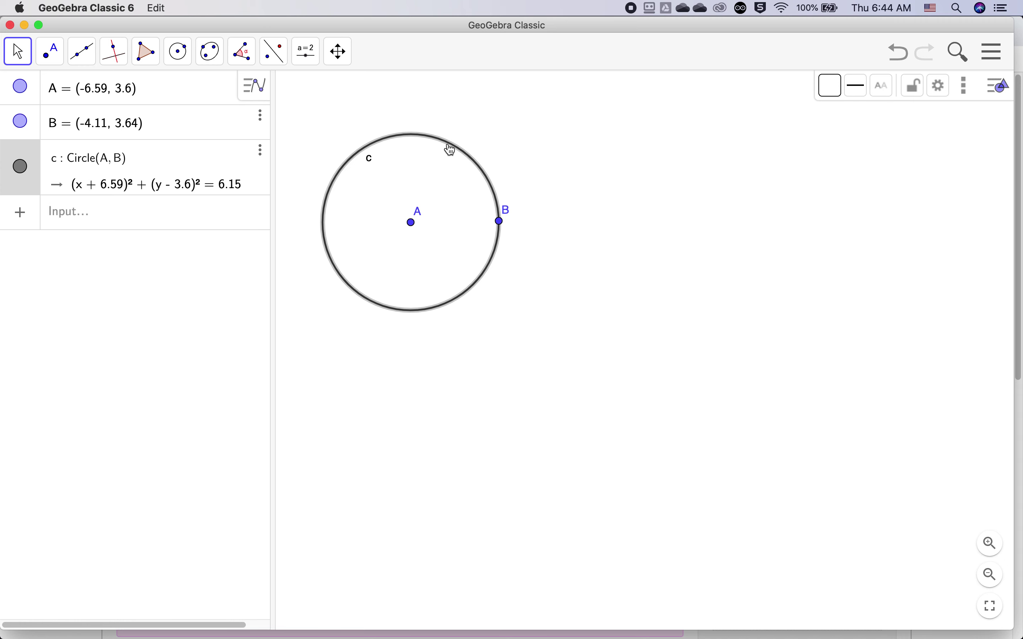
Change circle c's Name to Circle_1 in its object properties
right_click(451, 149)
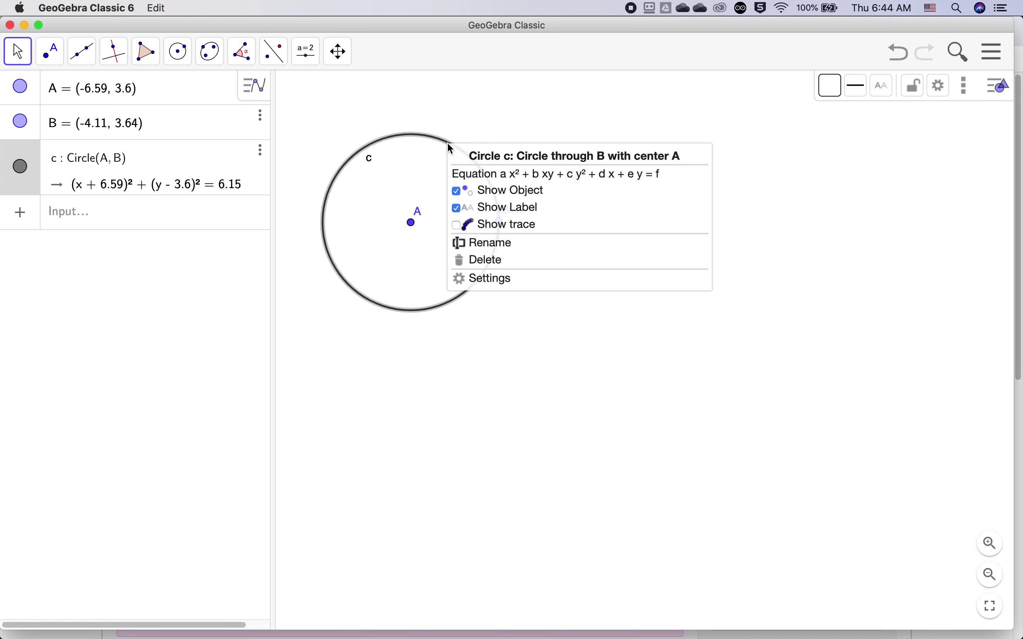
left_click(490, 279)
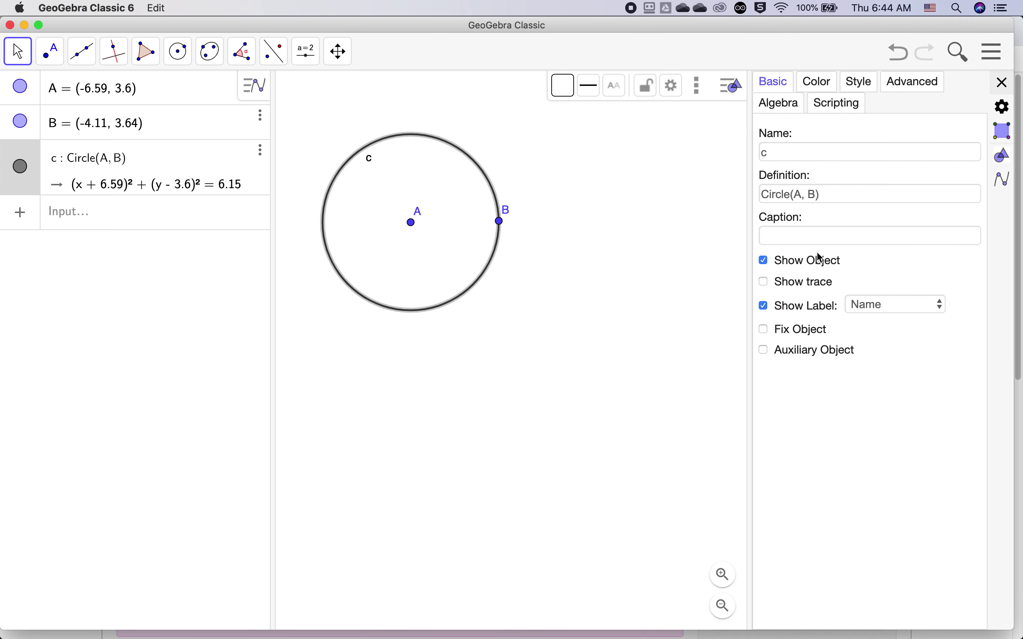
left_click(1005, 82)
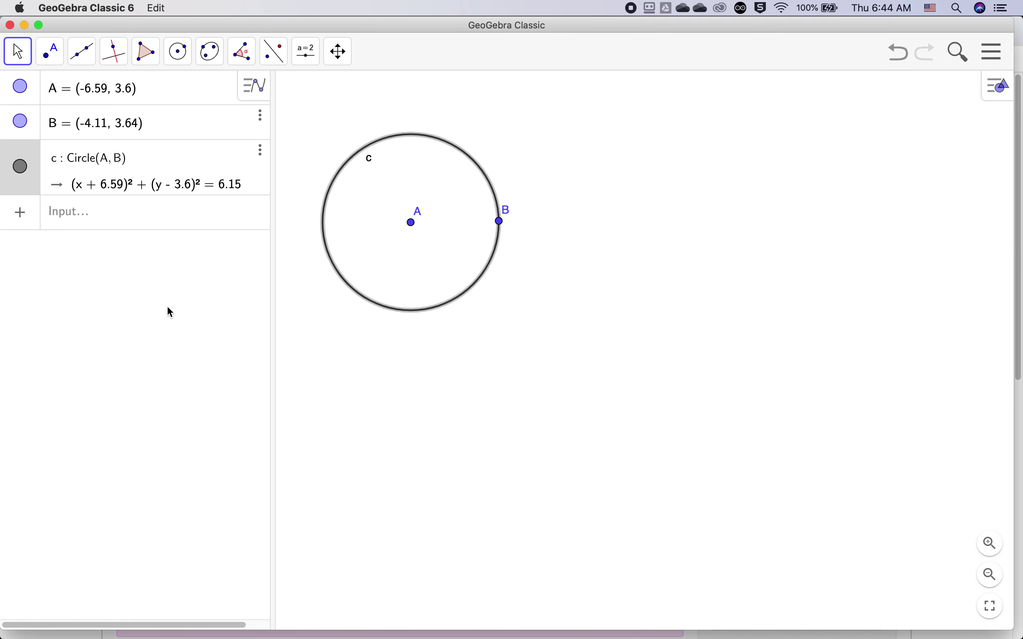
left_click(260, 151)
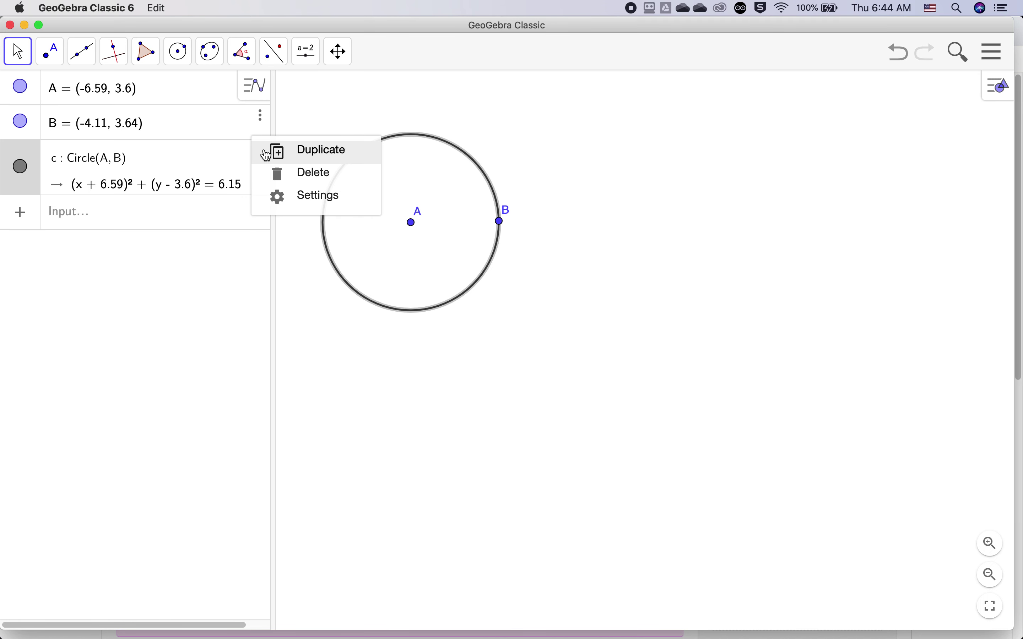
left_click(298, 197)
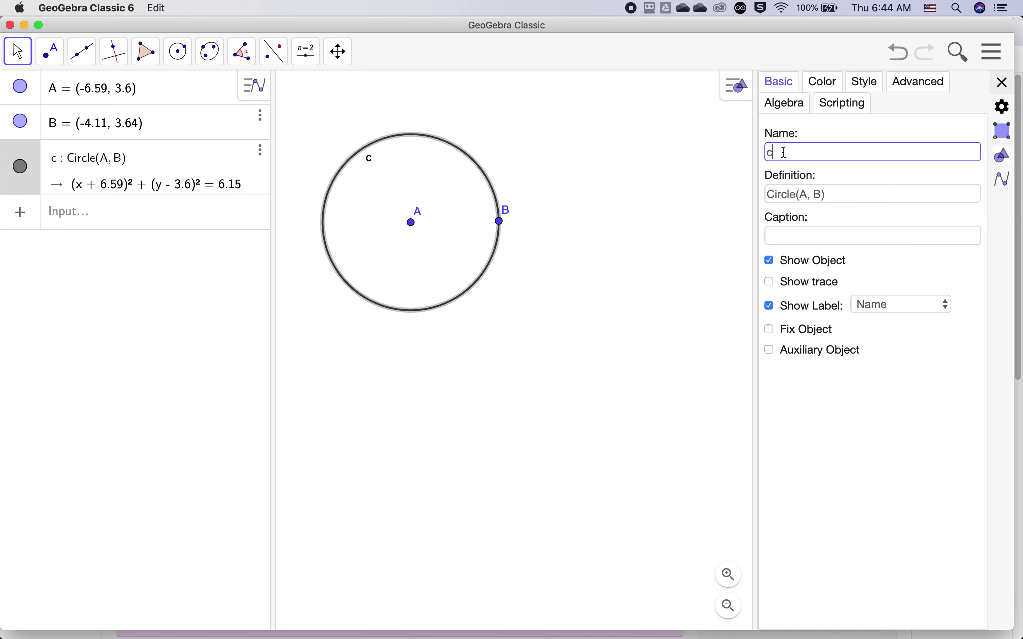
left_click_drag(783, 152, 727, 150)
type("Circle_1")
key("Return")
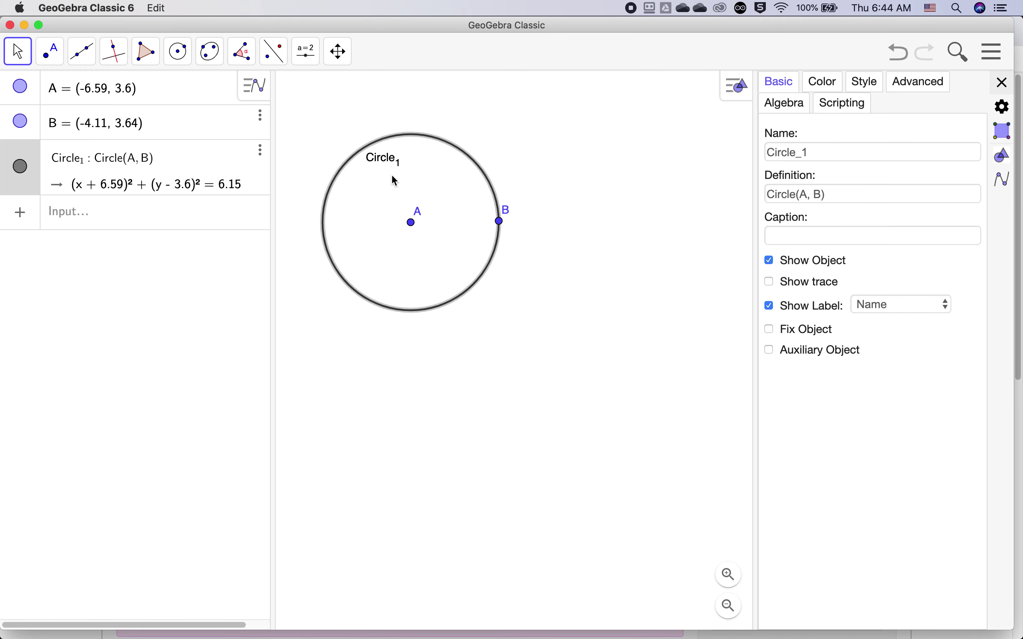
Set Circle_1's colour to light blue #7D7DFF (125, 125, 255), then close its properties
left_click(825, 84)
left_click(829, 143)
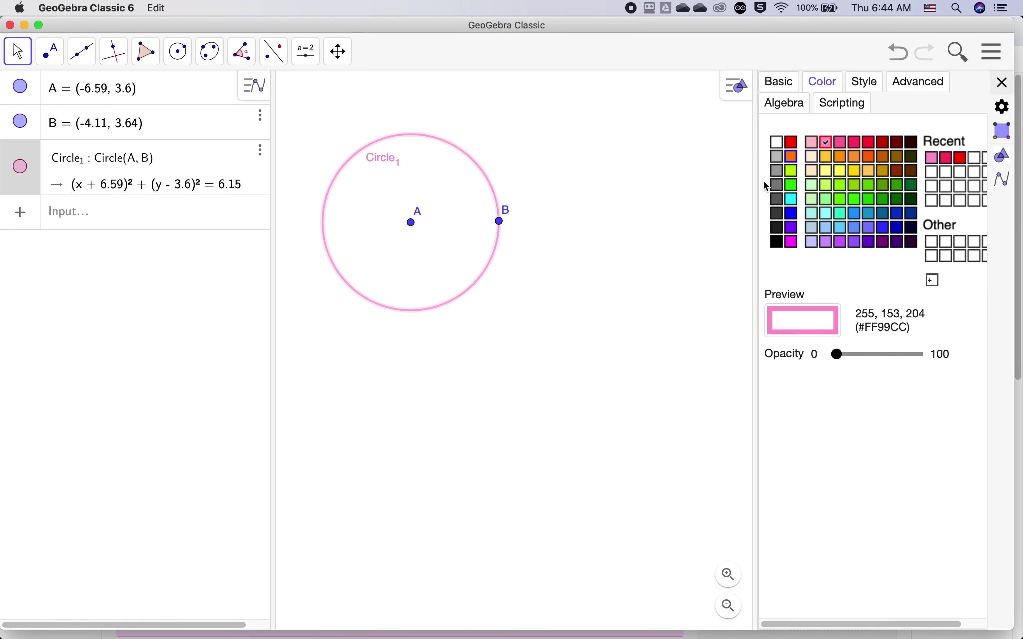
left_click(869, 228)
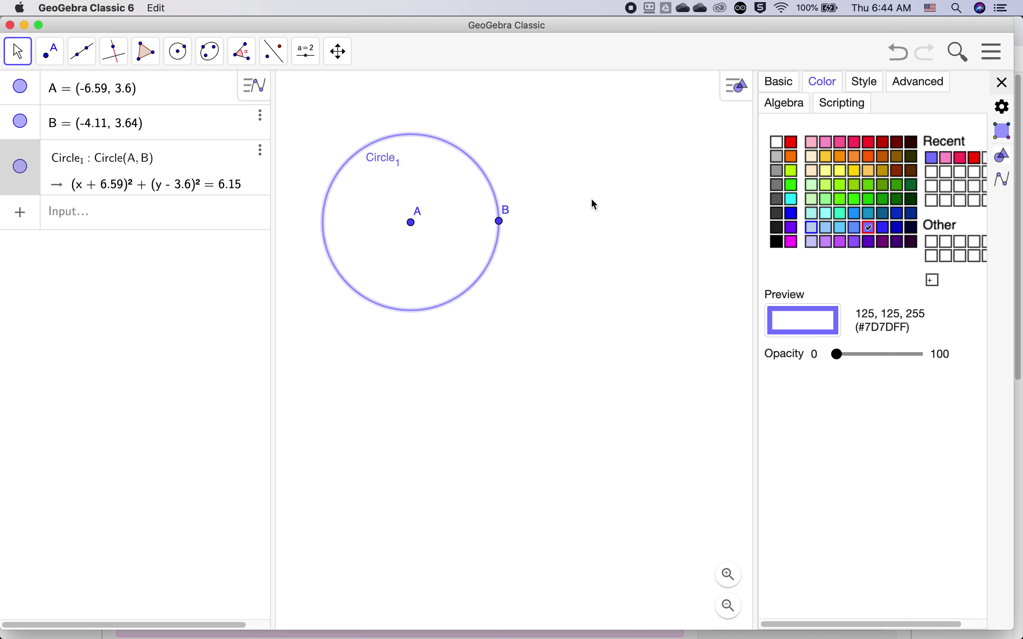
left_click(869, 89)
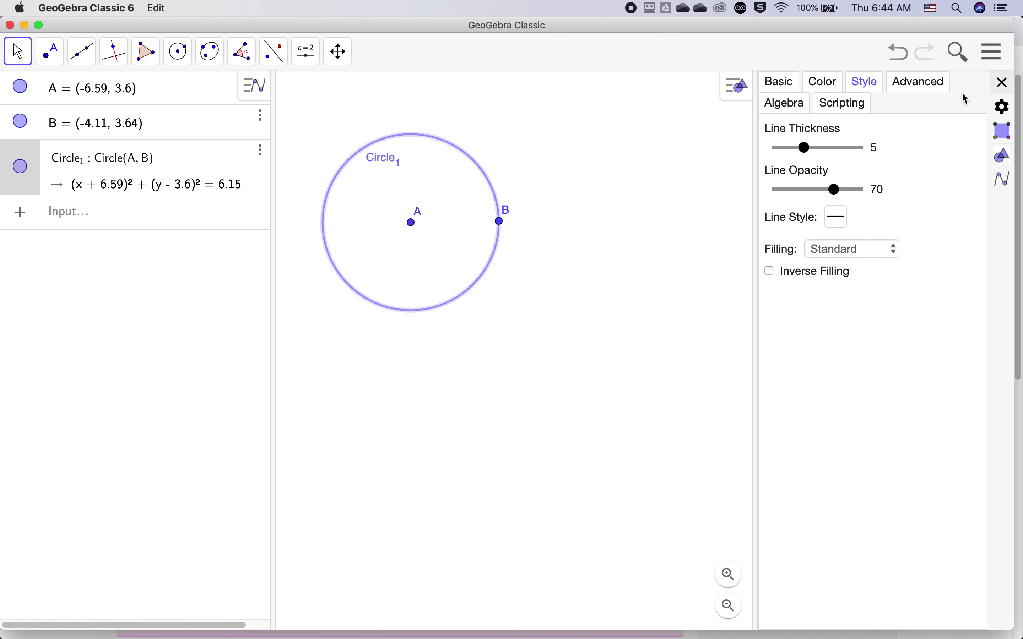
left_click(1008, 86)
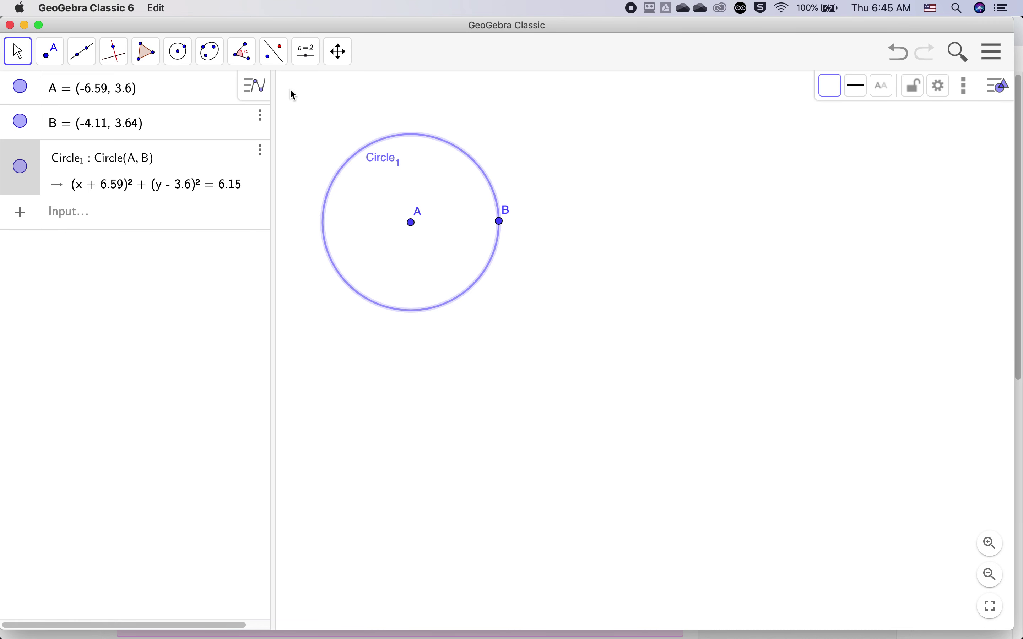
Draw a circle of radius 3 centred on new point C, right of Circle_1
left_click(189, 59)
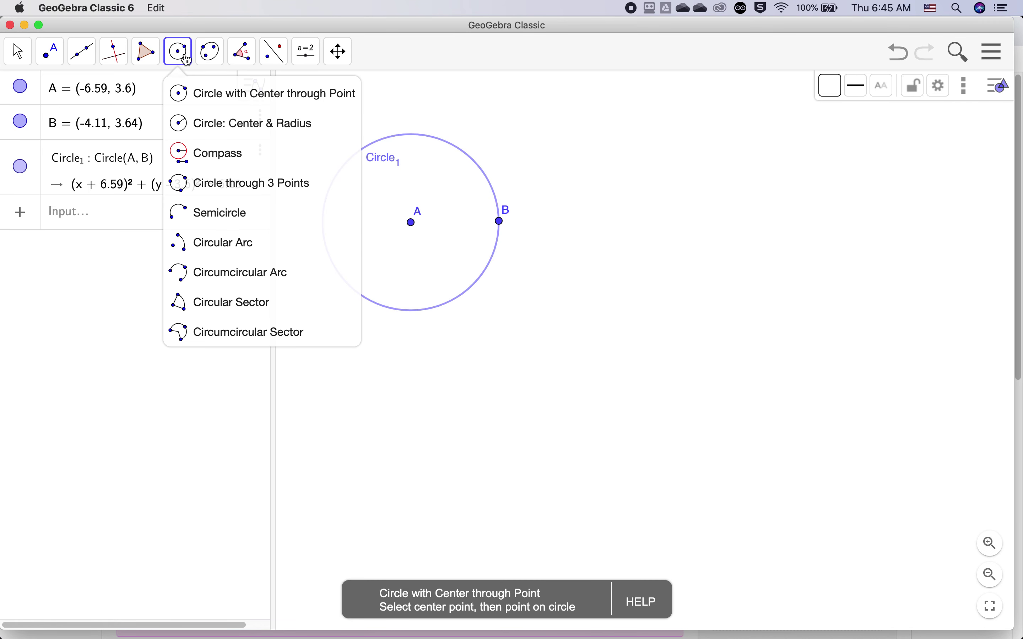
left_click(204, 126)
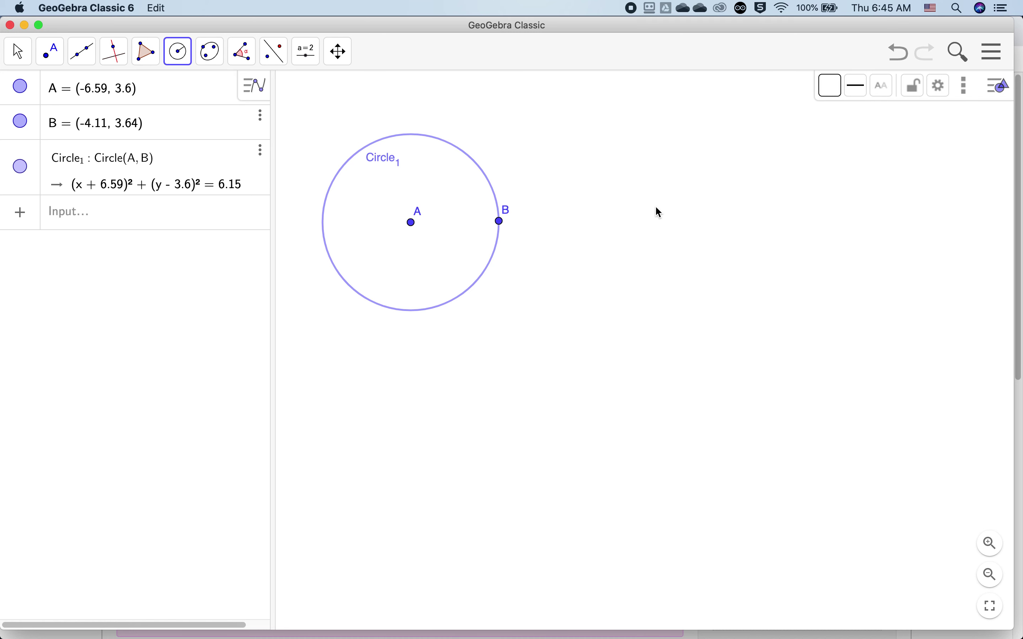
left_click(663, 216)
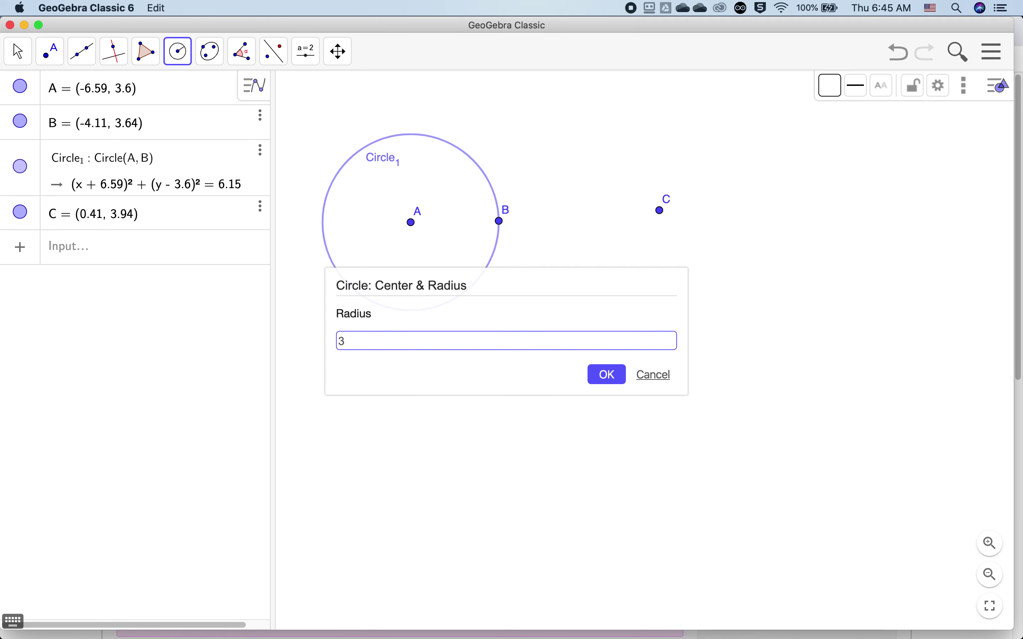
key("Return")
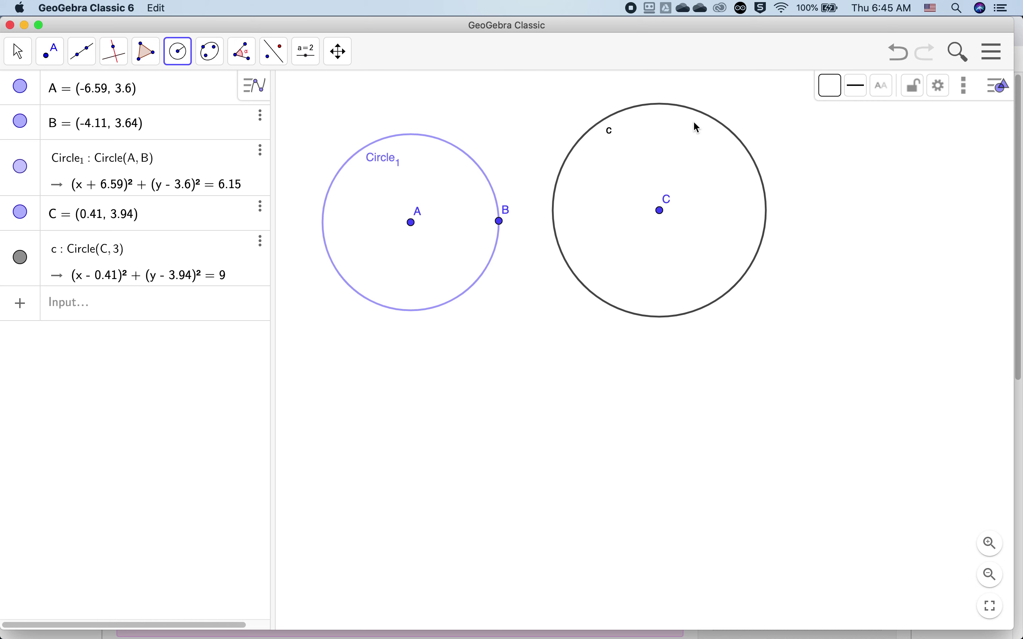
Rename the radius-3 circle c to Circle_2 in its properties, then close the panel
left_click(261, 244)
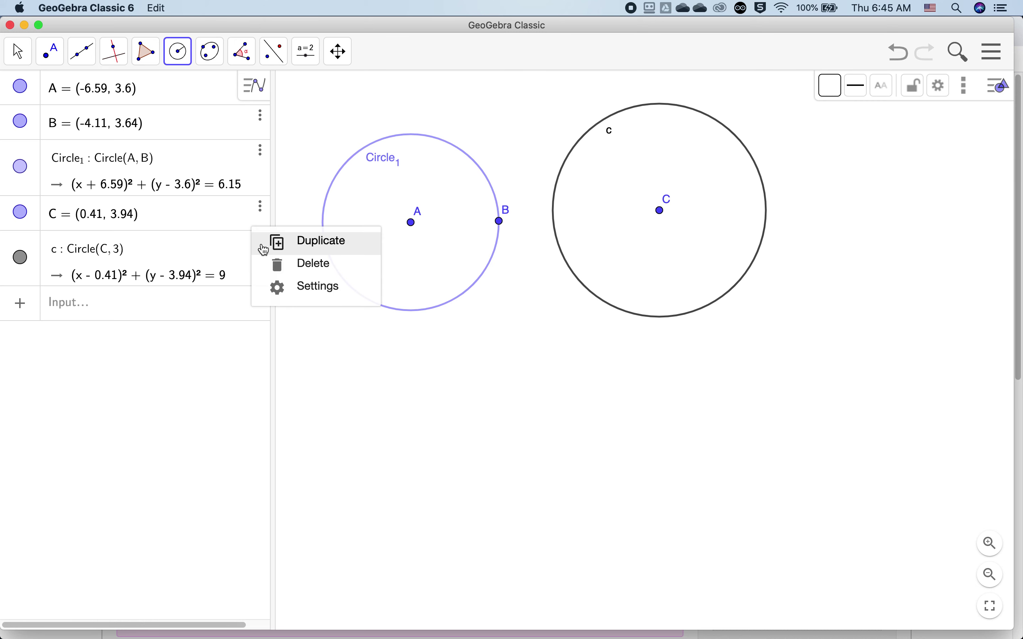
left_click(303, 288)
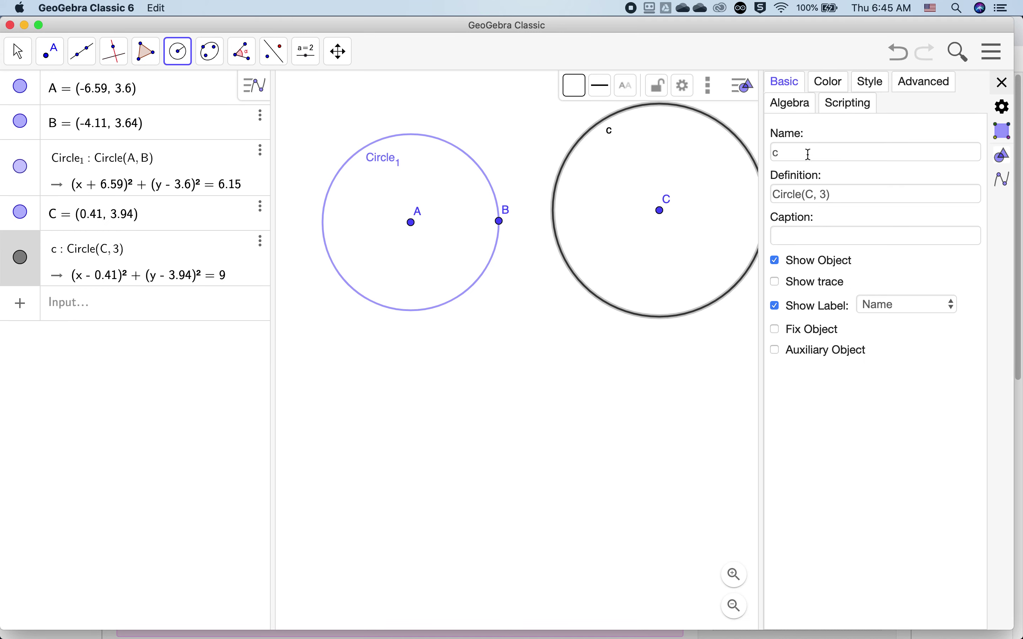
left_click_drag(806, 156, 768, 159)
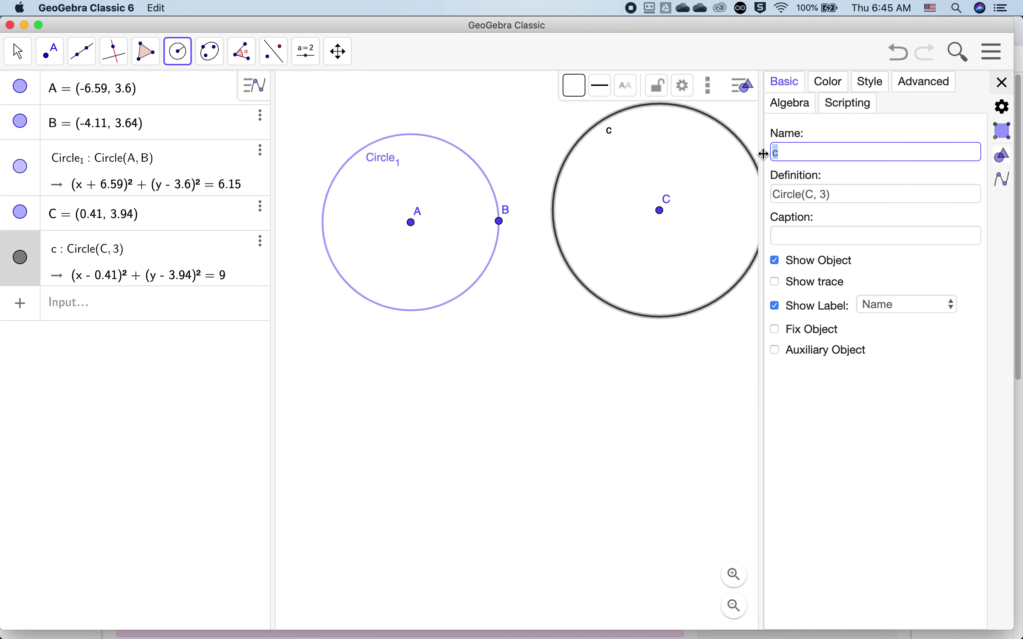
type("Circle_2")
key("Return")
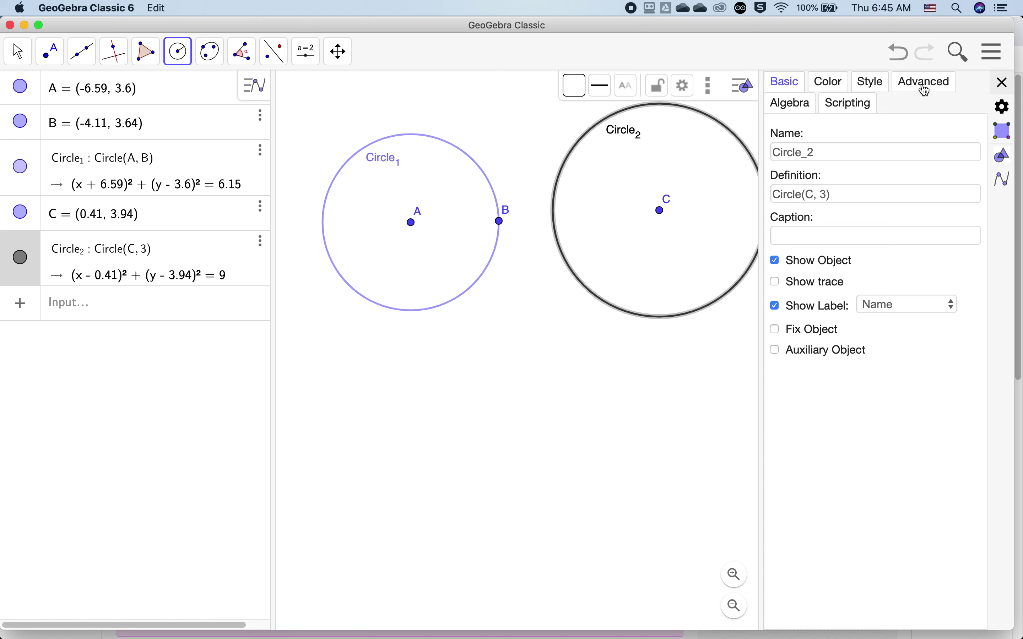
left_click(1002, 83)
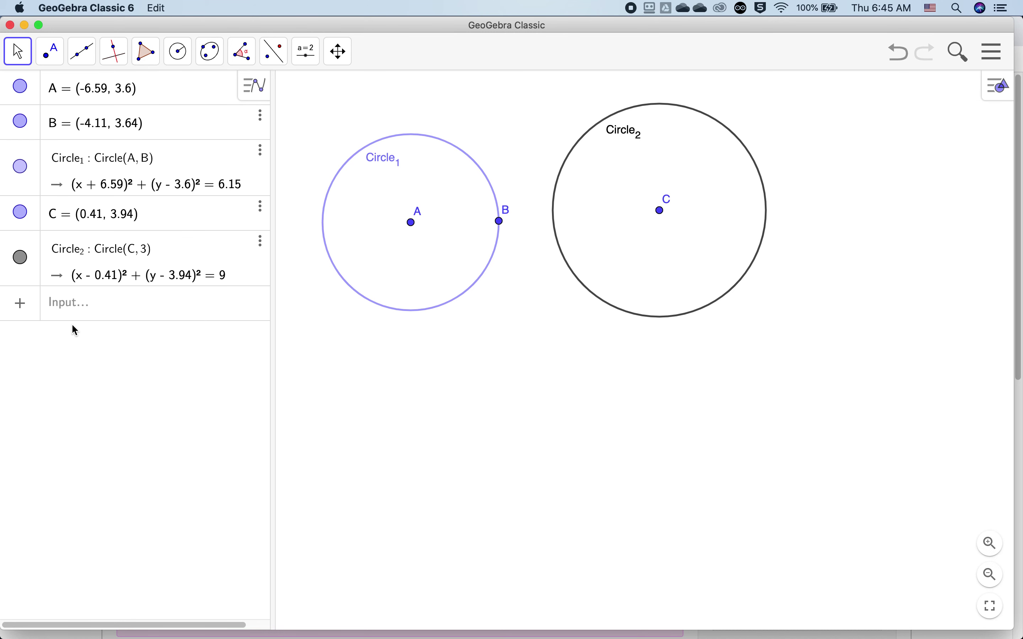
Hide Circle₁, Circle₂ and points C, B and A, keeping them listed in the Algebra view
right_click(444, 144)
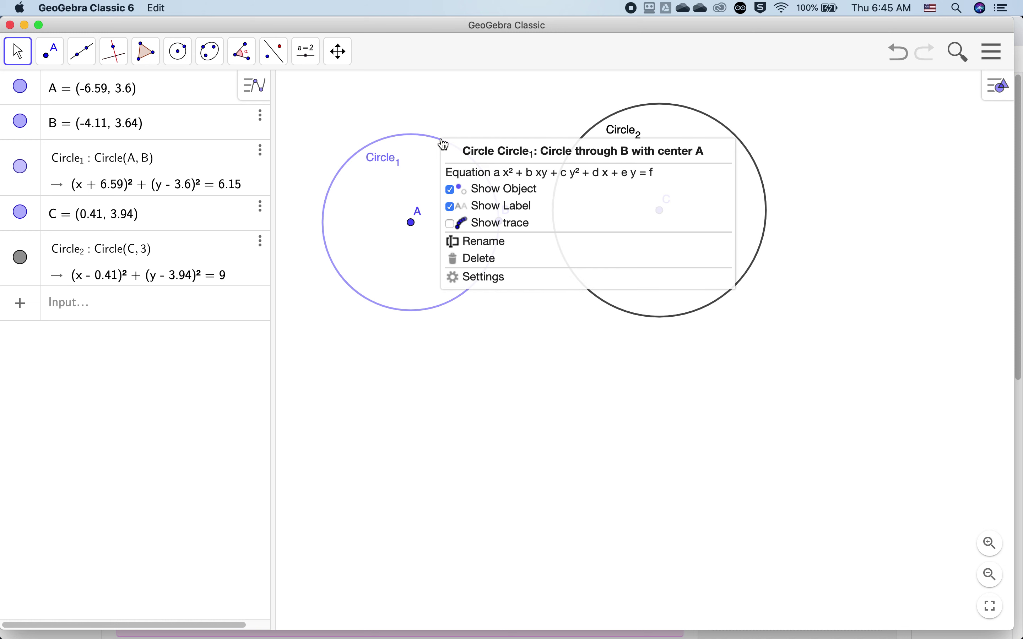
left_click(481, 191)
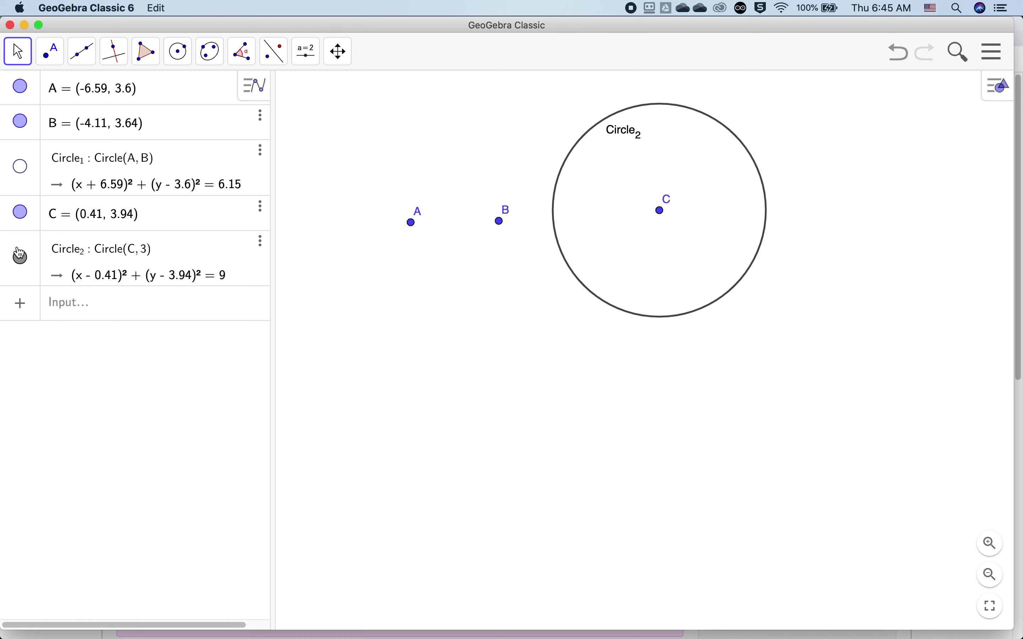
left_click(21, 259)
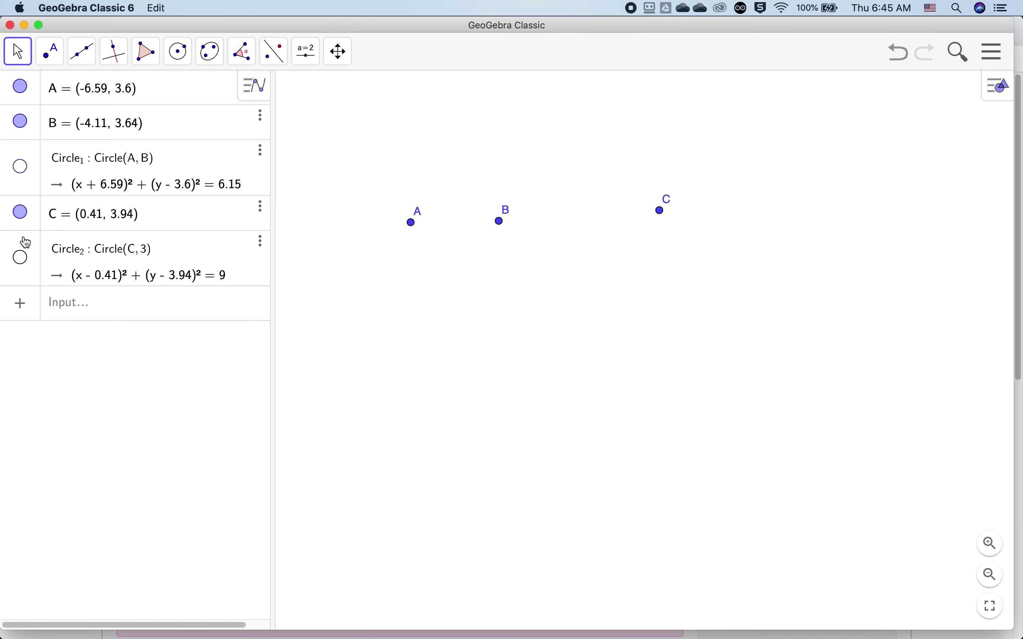
left_click(21, 212)
left_click(21, 122)
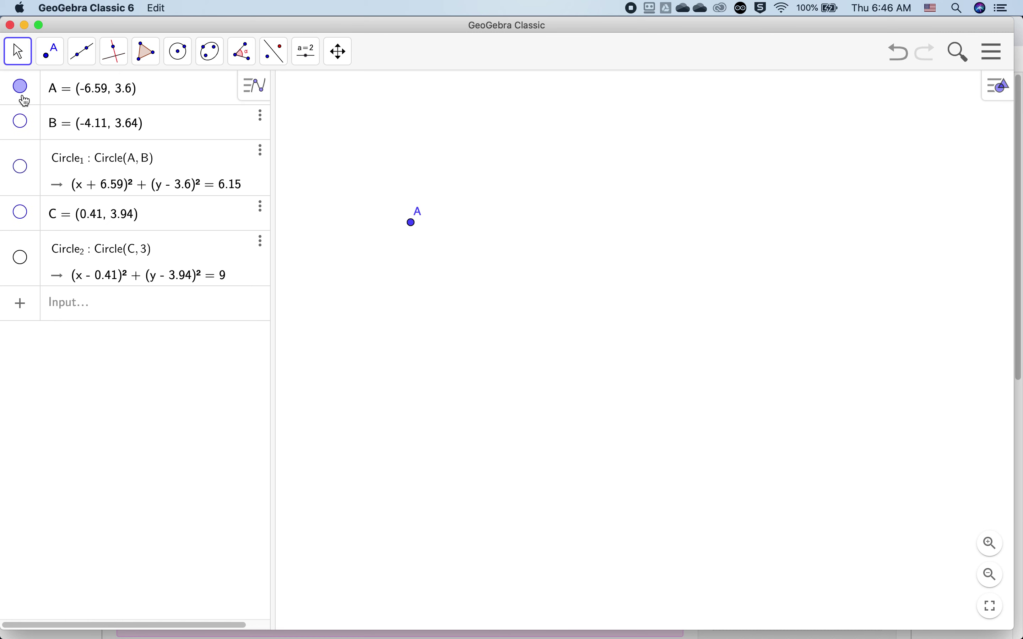
left_click(21, 87)
Draw segment f of length 3 from D (-6.57, 1.06) to E (-3.57, 1.08)
left_click(81, 51)
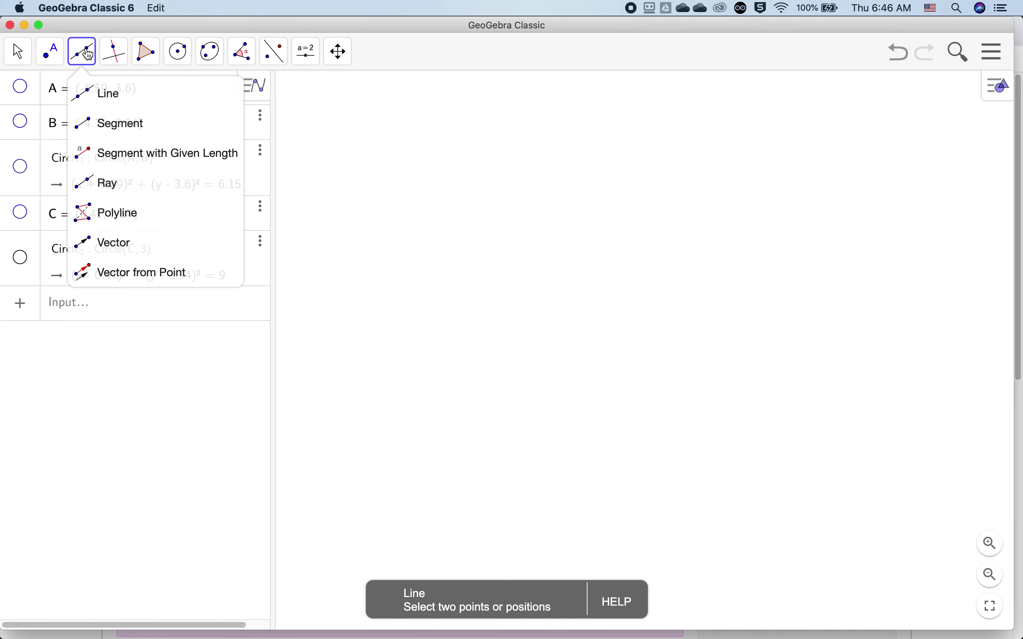
left_click(106, 123)
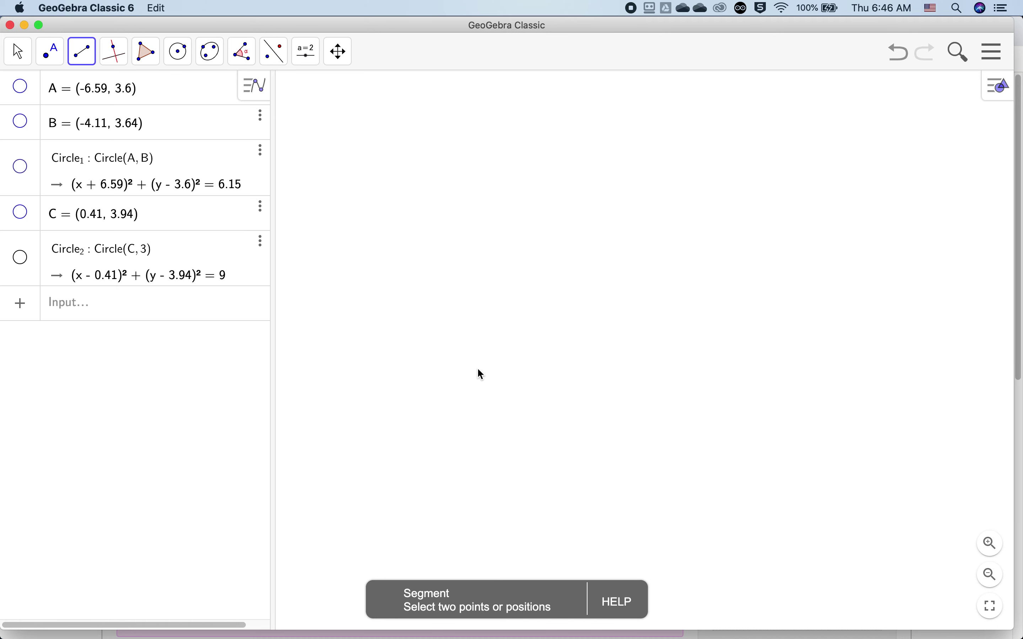
left_click(411, 312)
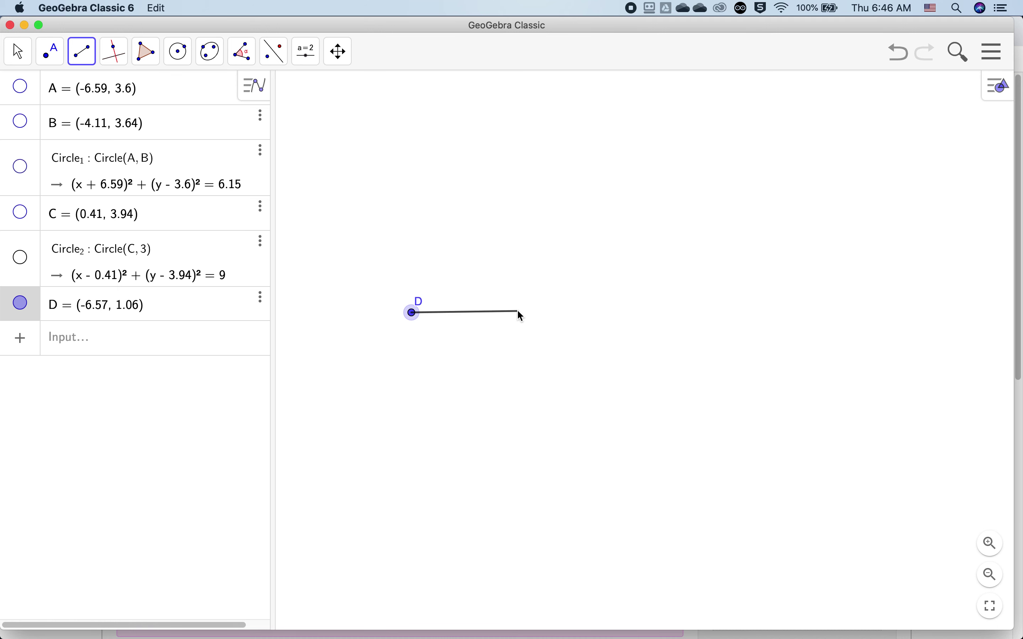
left_click(519, 312)
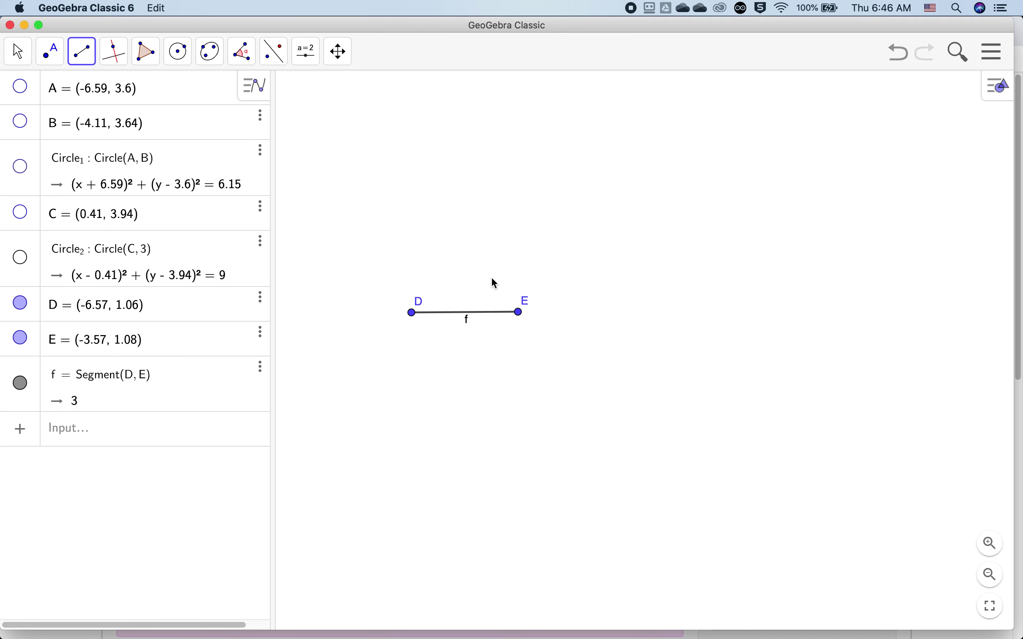
left_click(178, 51)
With the Compass tool, draw circle c centred on D and circle d centred on E, both radius 3
left_click(192, 126)
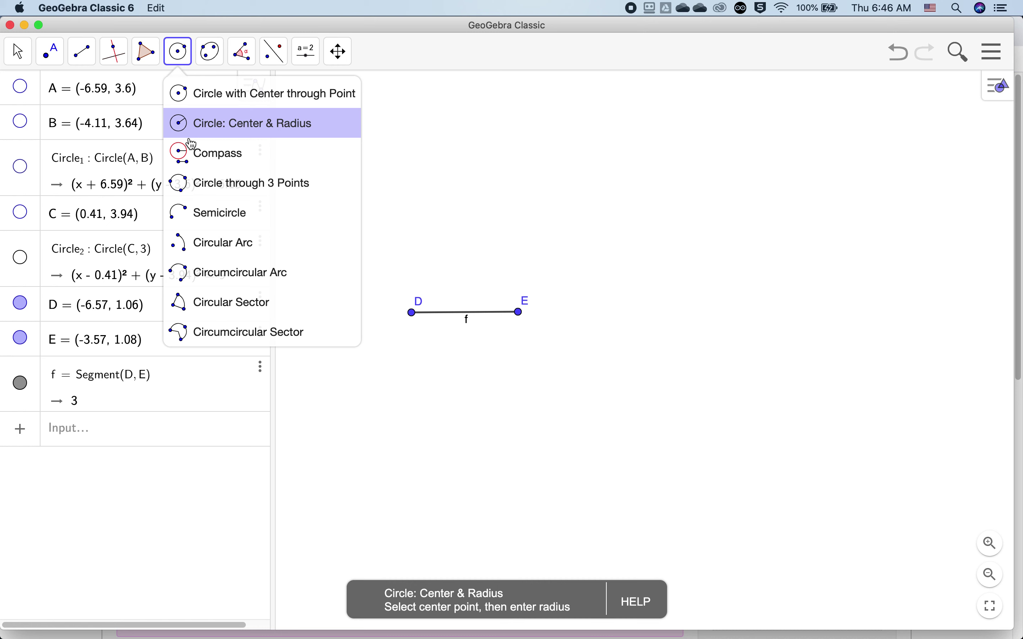
left_click(203, 163)
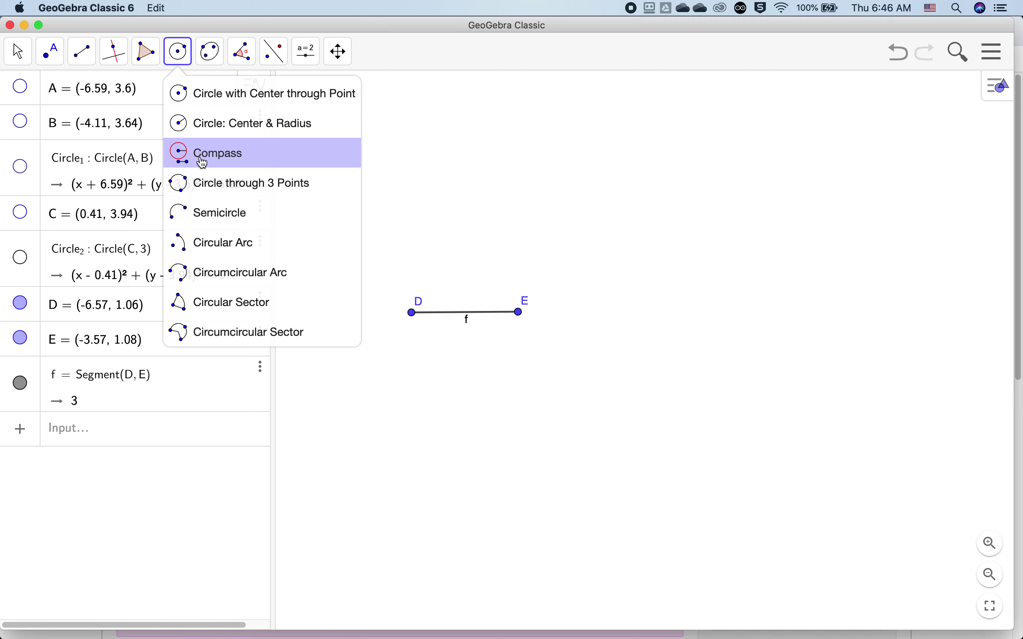
left_click(203, 163)
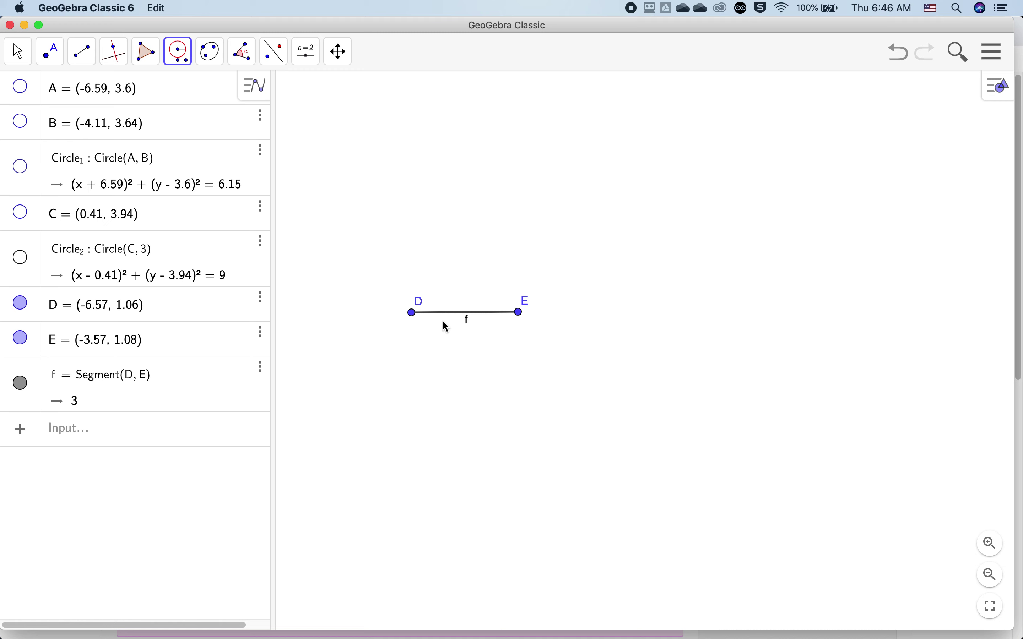
left_click(456, 314)
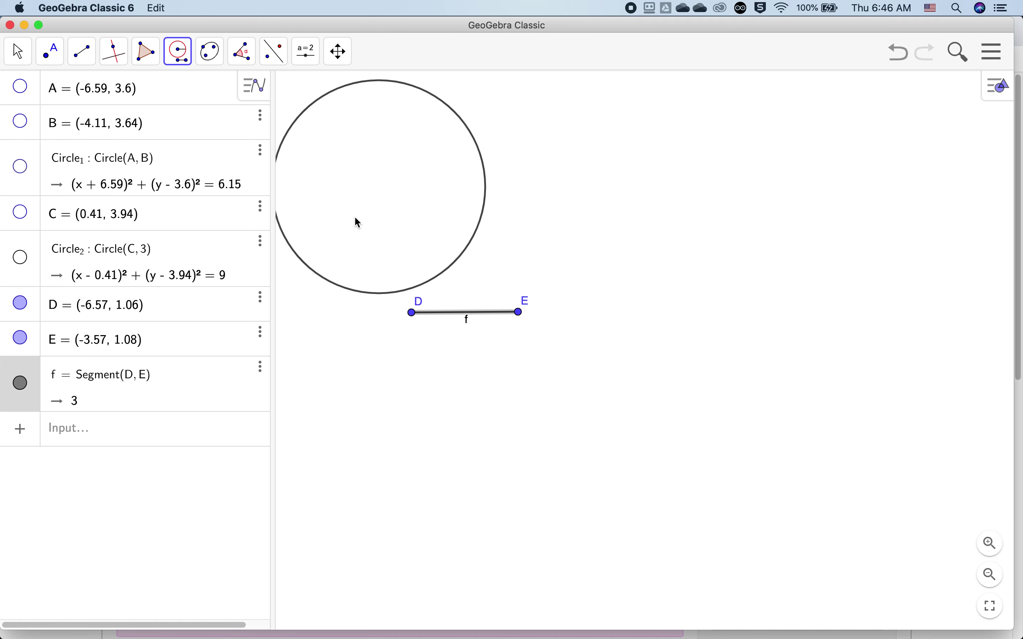
left_click(413, 313)
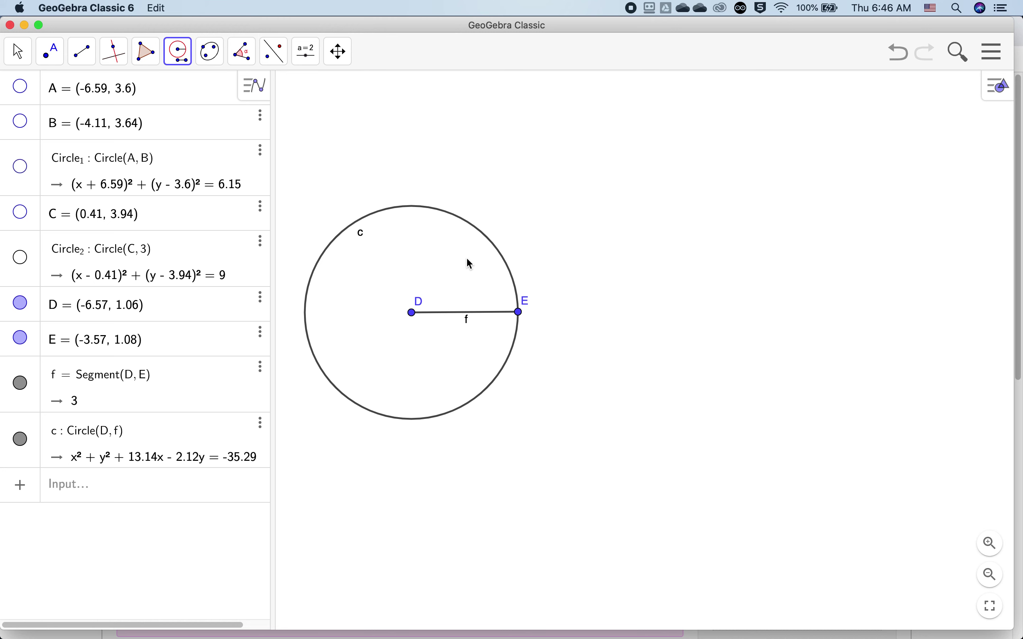
left_click(481, 313)
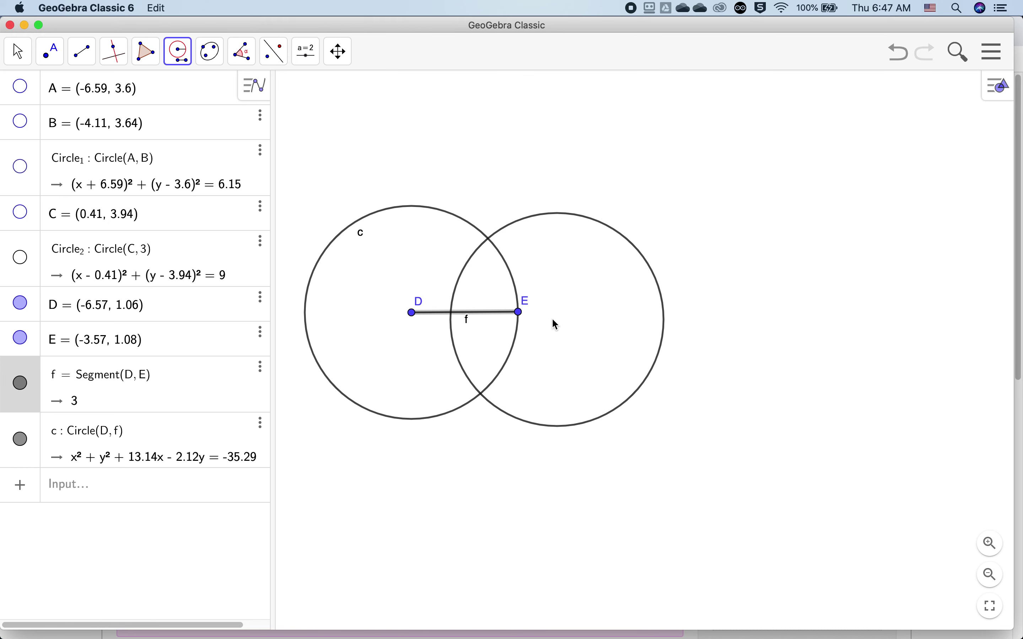
left_click(520, 313)
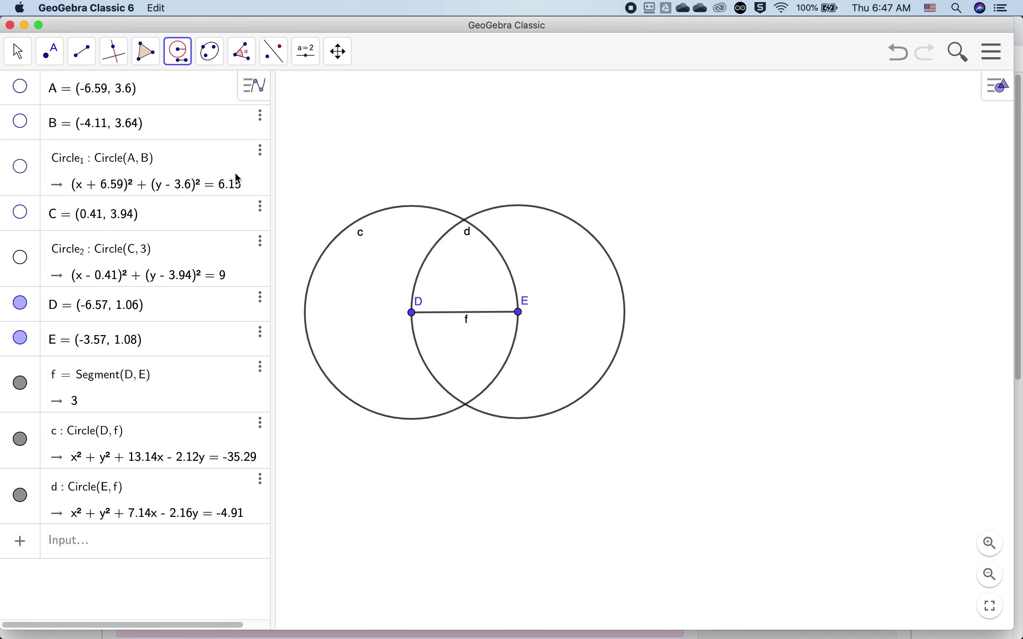
Place point F at (-5.09, 3.67) and point G at (-5.05, -1.53) where circles c and d cross
left_click(49, 55)
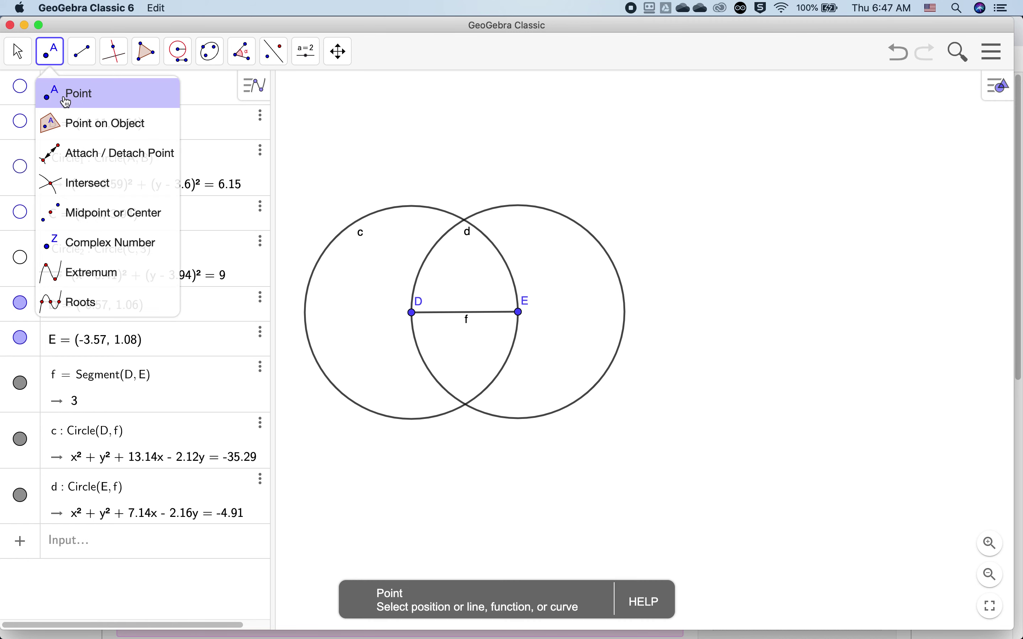
left_click(65, 98)
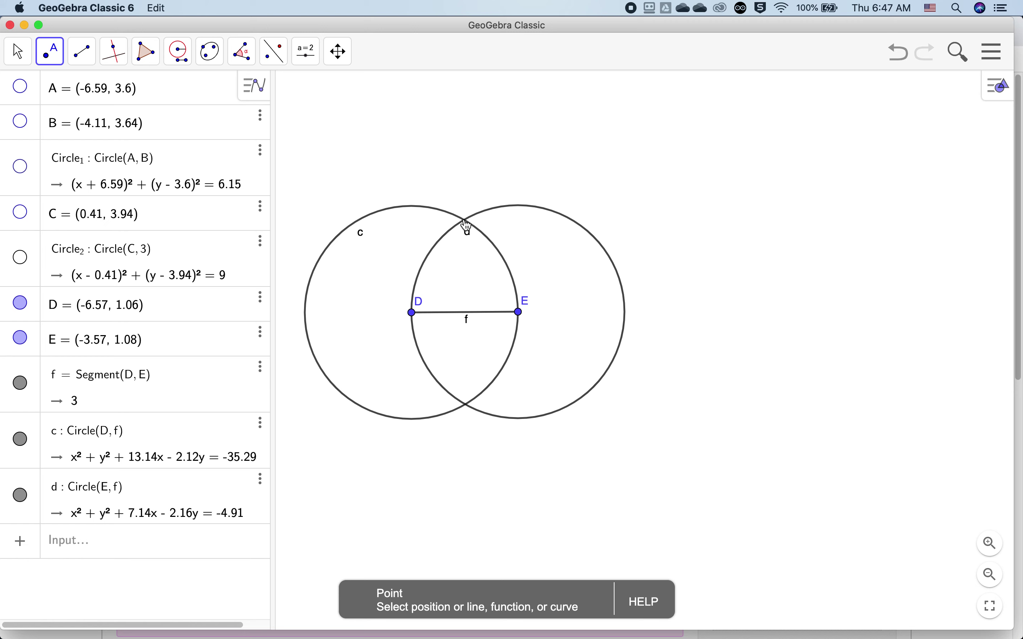
left_click(465, 220)
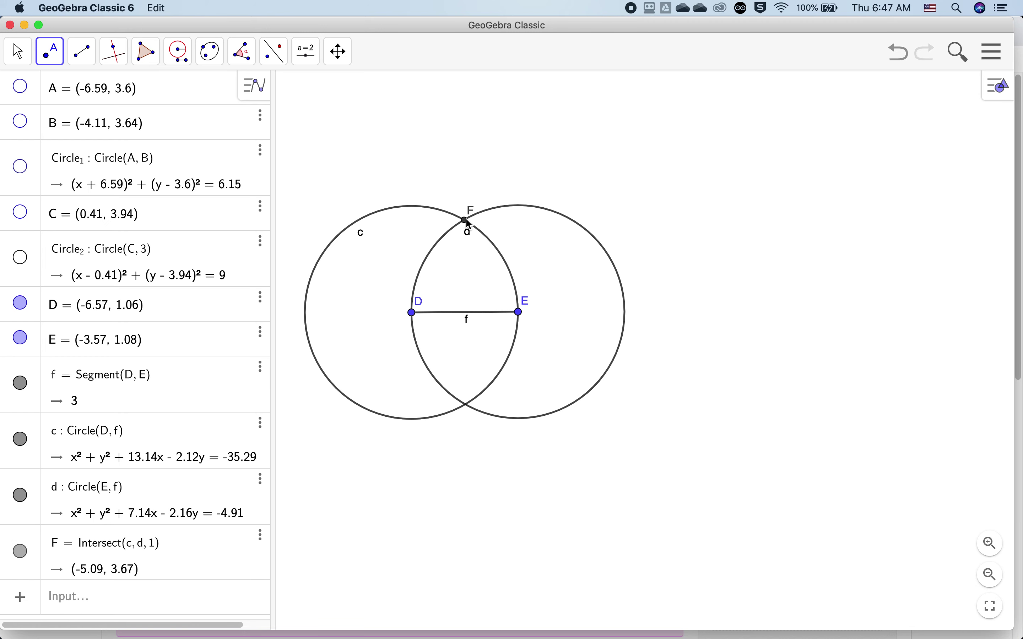
left_click(466, 408)
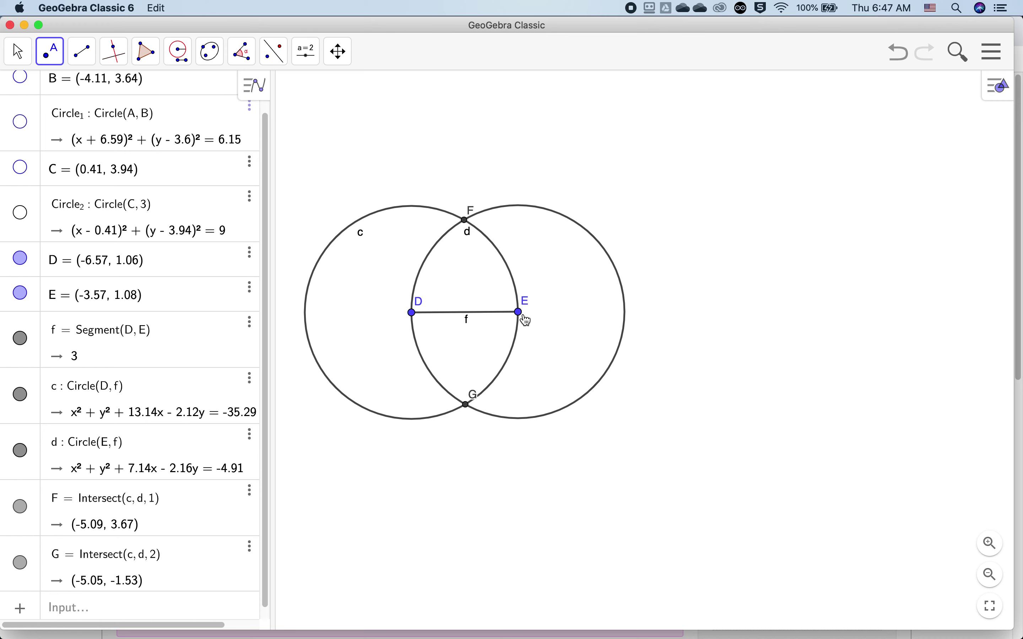
left_click_drag(524, 321, 565, 320)
left_click(566, 243)
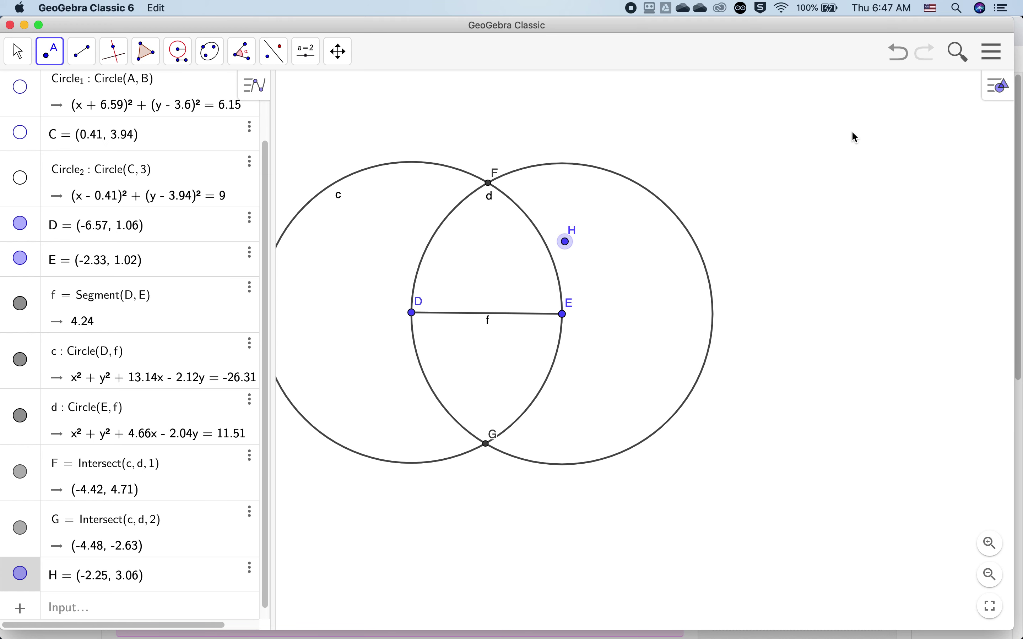
key("super+z")
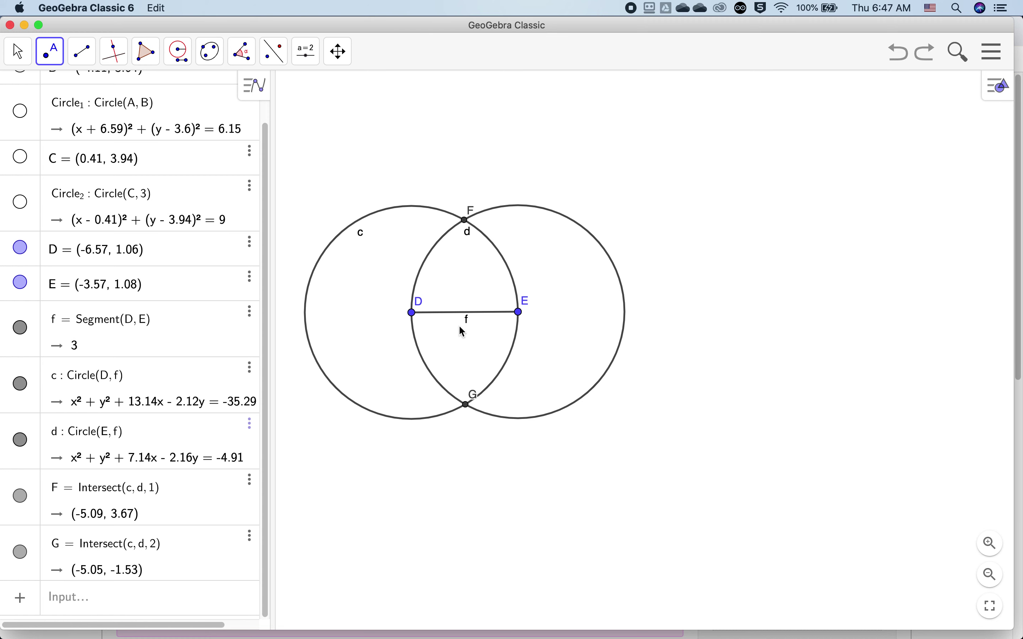
Draw line g through F and G, giving the equation 5.2x + 0.03y = -26.31
left_click(82, 58)
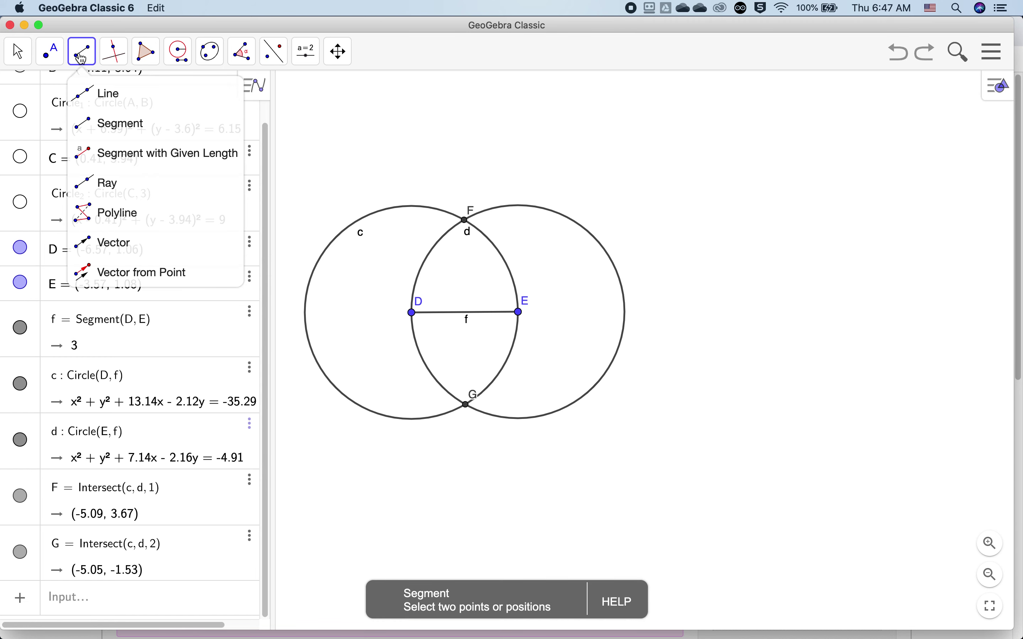
left_click(87, 93)
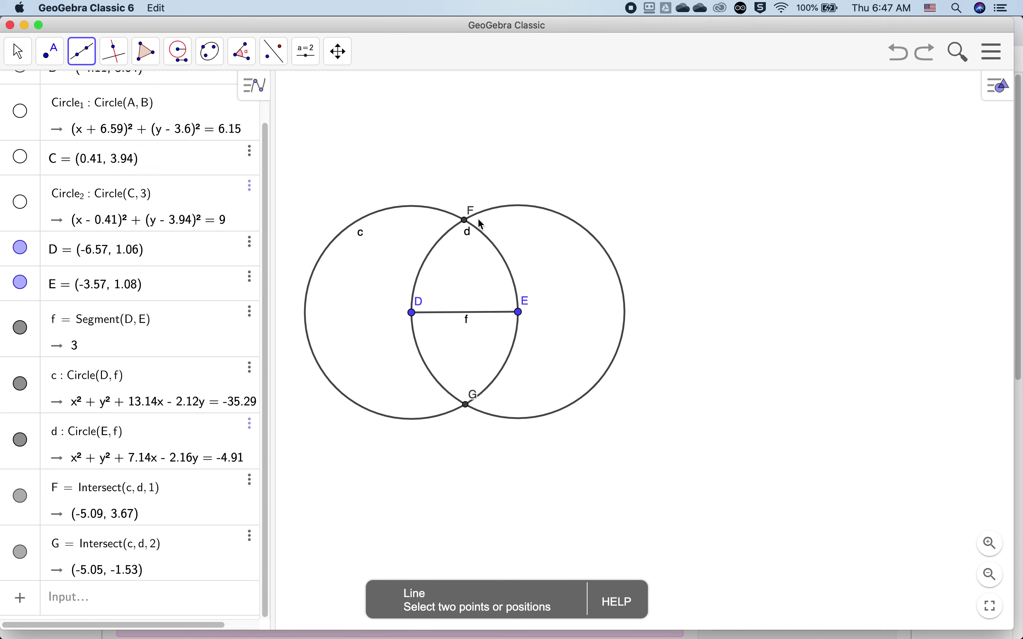
left_click(465, 220)
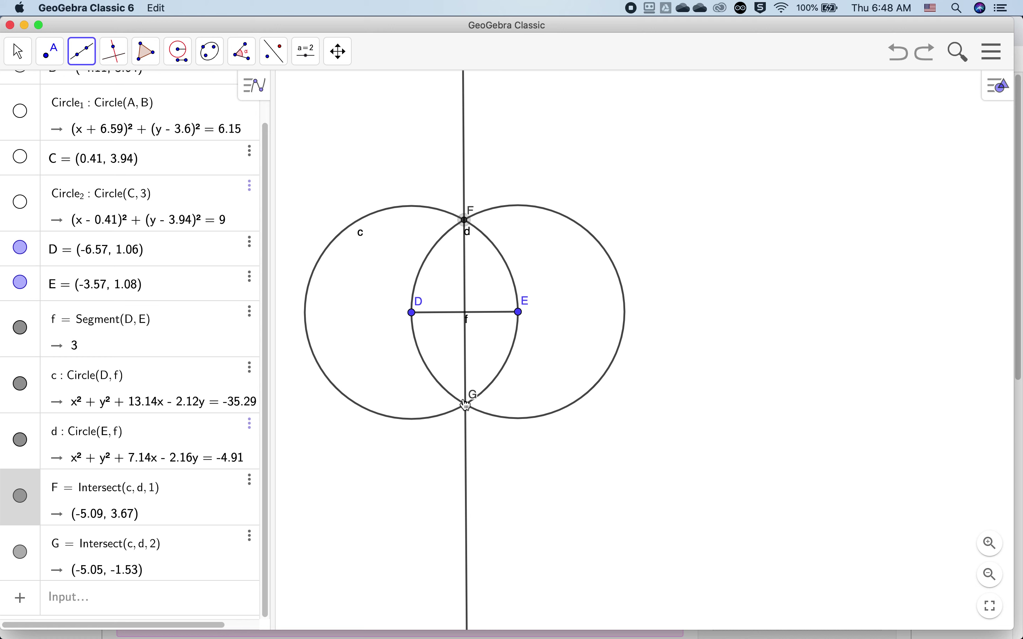
left_click(465, 404)
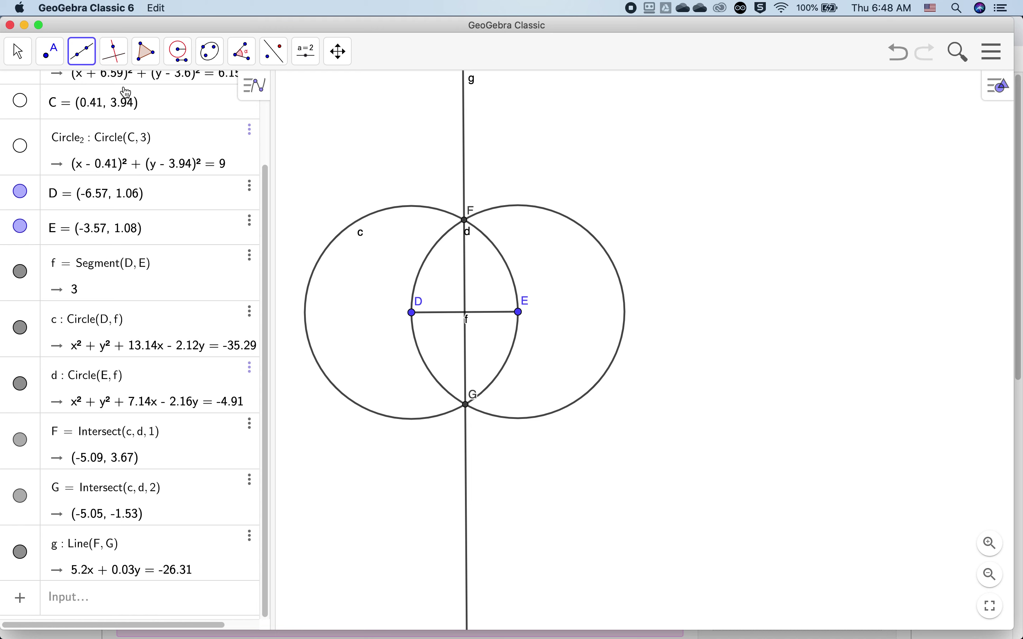
left_click(18, 51)
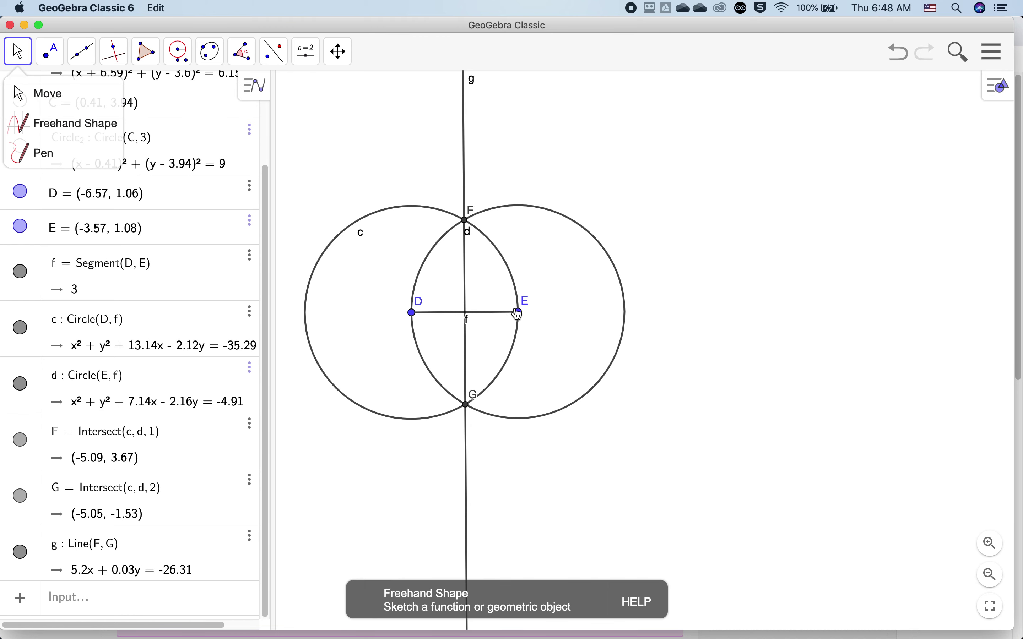
Drag E to (-3.05, 1.06) so DE is 3.52 and line g becomes x = -4.81
mouse_move(520, 315)
left_mouse_down()
mouse_move(601, 336)
mouse_move(603, 272)
mouse_move(539, 318)
left_mouse_up()
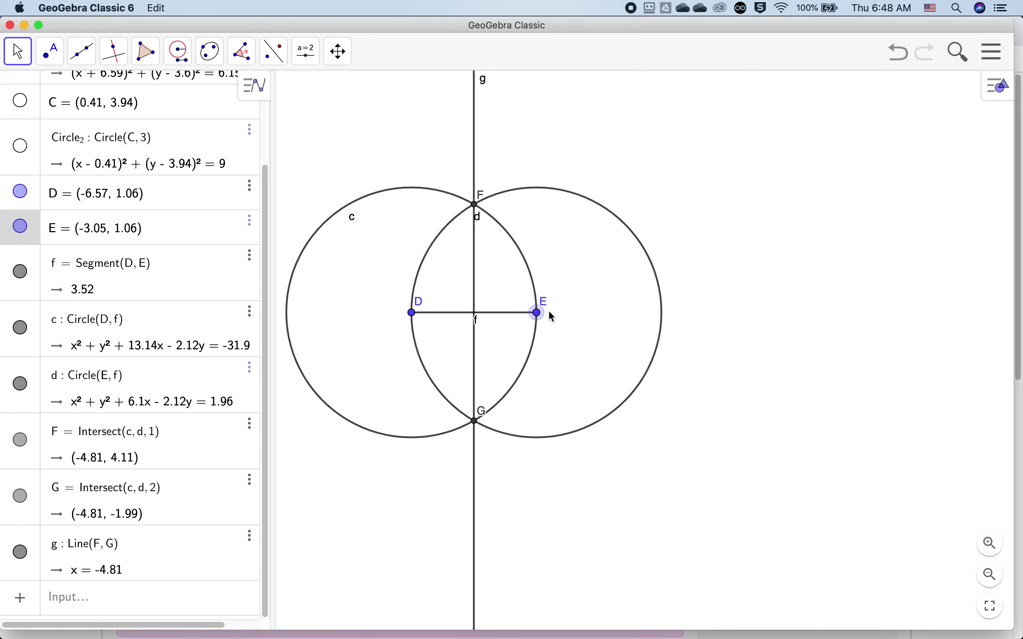